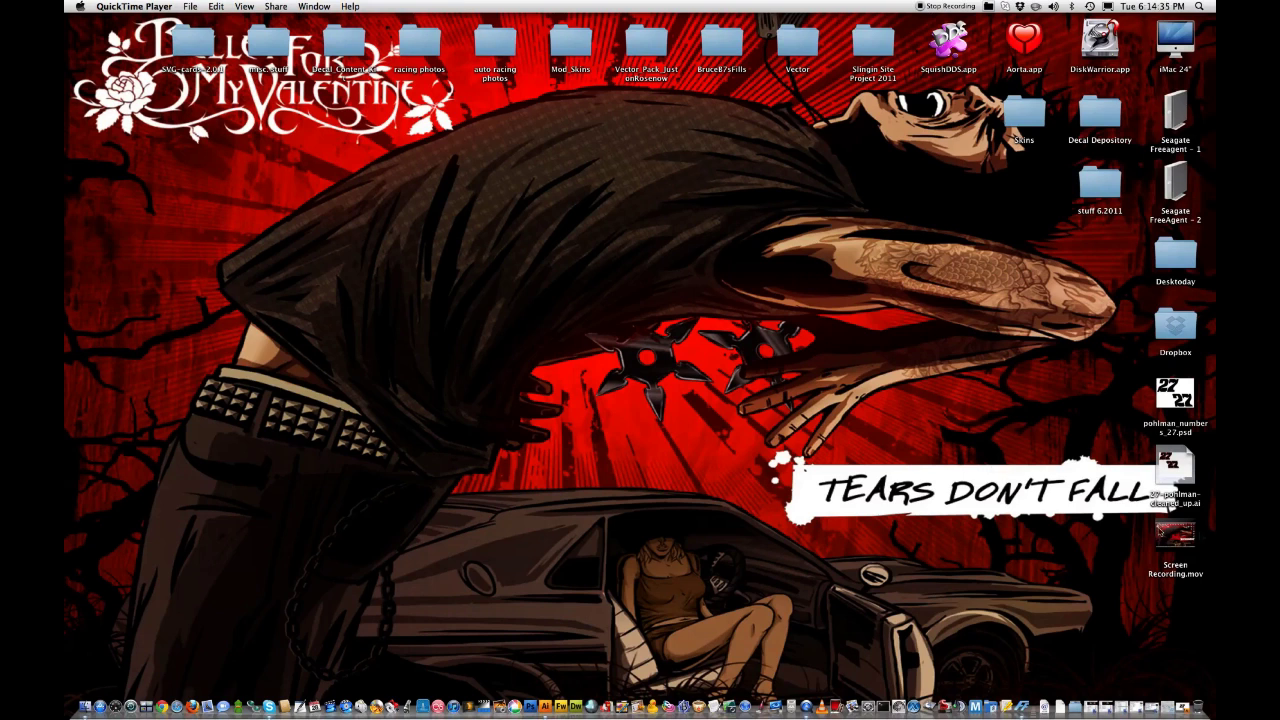
# - Bring the 27-pohlman-cleaned_up.ai document to the front and scroll over the artboard
pyautogui.click(546, 708)
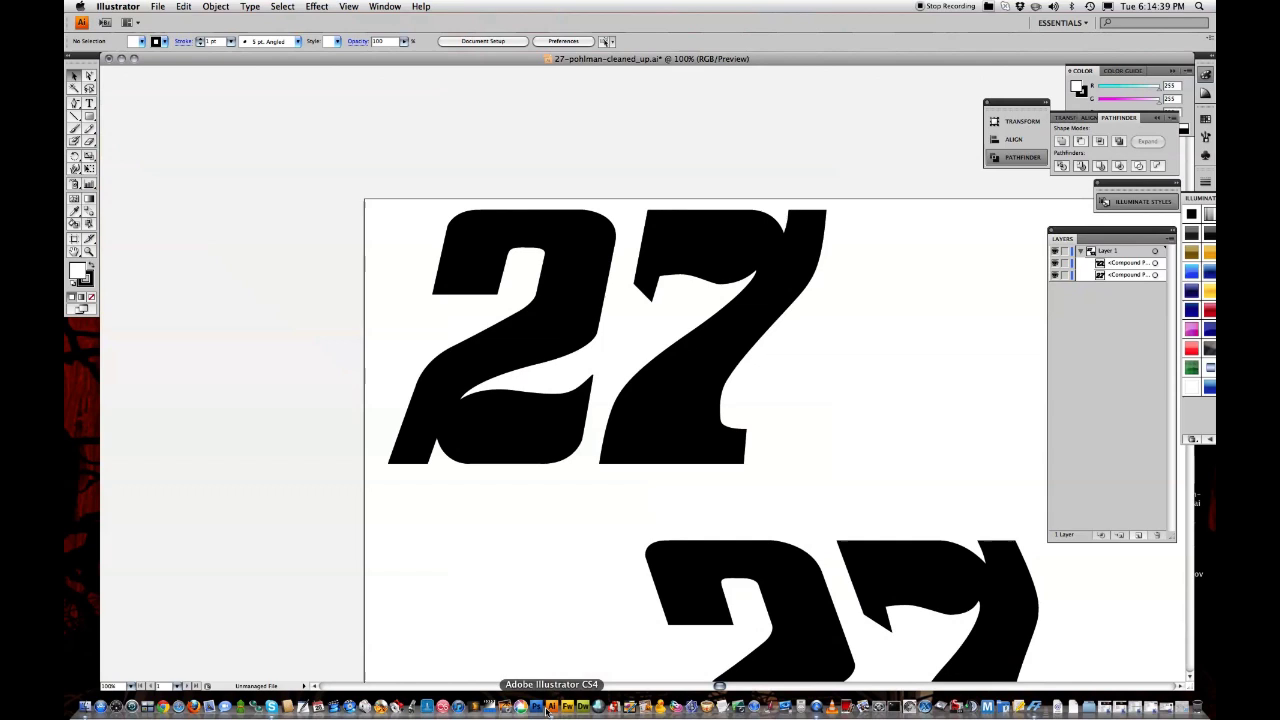
pyautogui.scroll(-2, 864, 378)
pyautogui.scroll(-8, 864, 378)
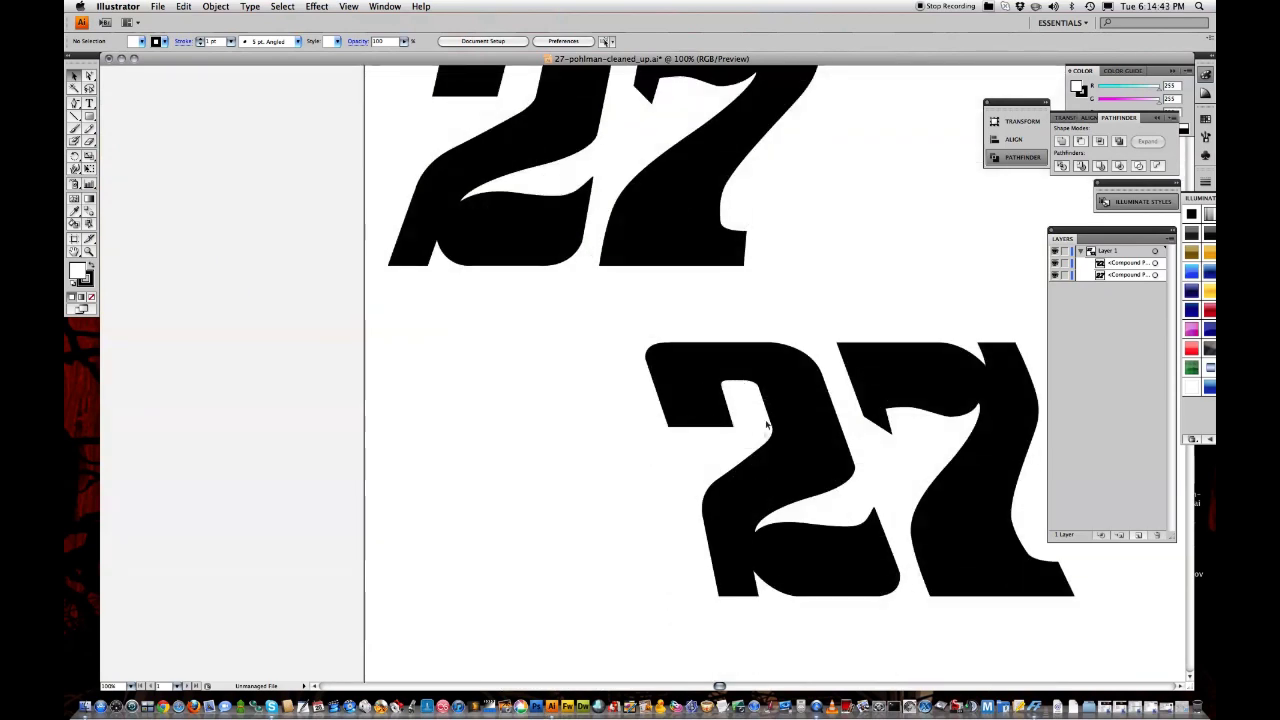
pyautogui.scroll(3, 781, 229)
pyautogui.scroll(5, 781, 229)
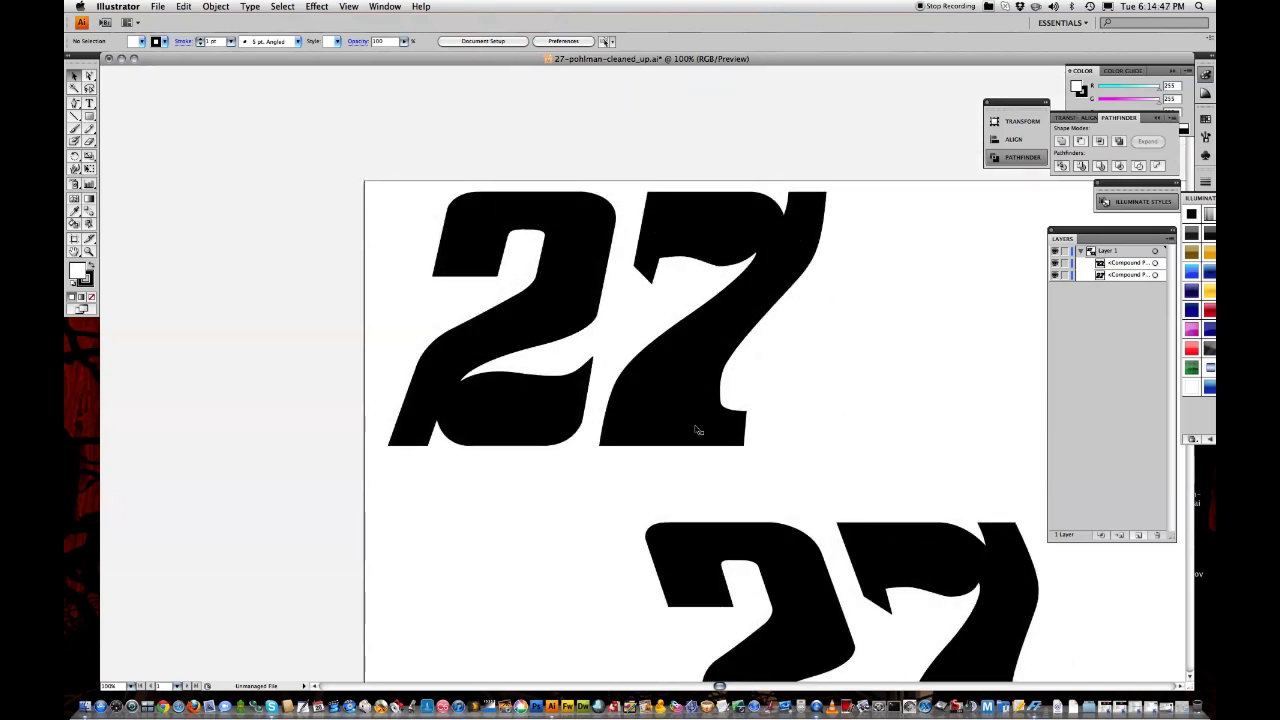
# - Select the upper 27 compound path in the Layers panel
pyautogui.click(745, 415)
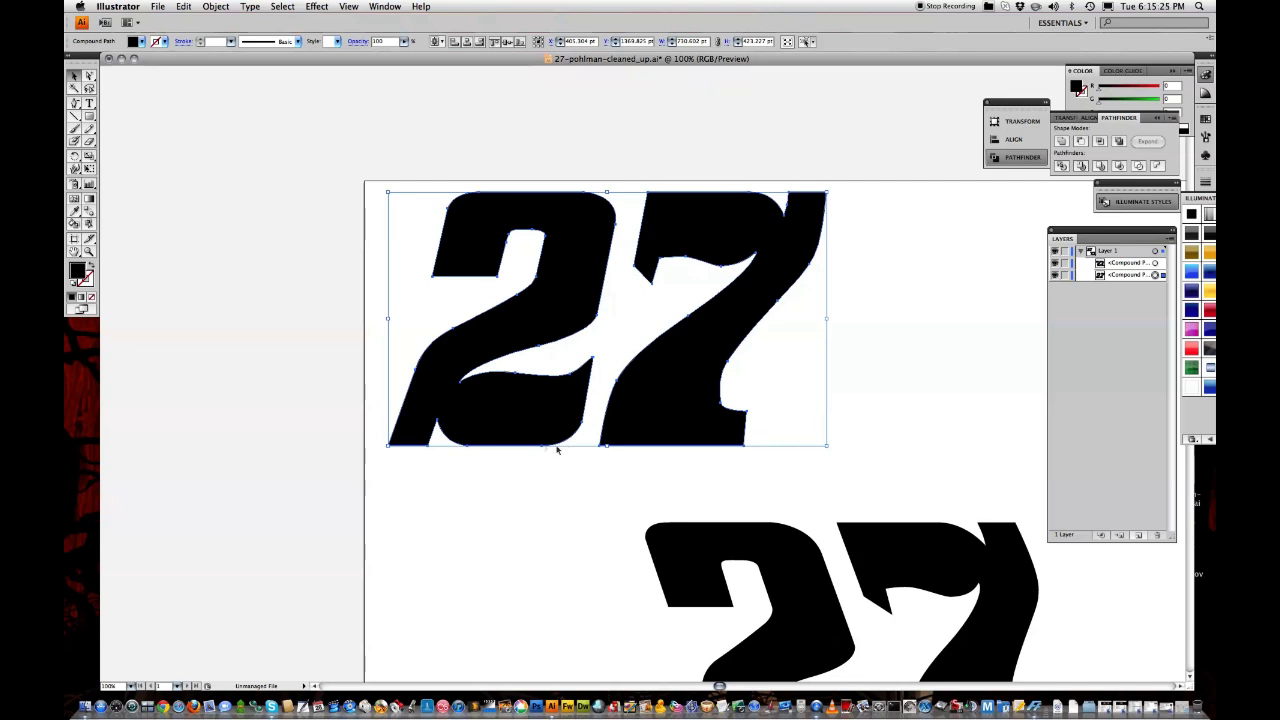
pyautogui.click(476, 474)
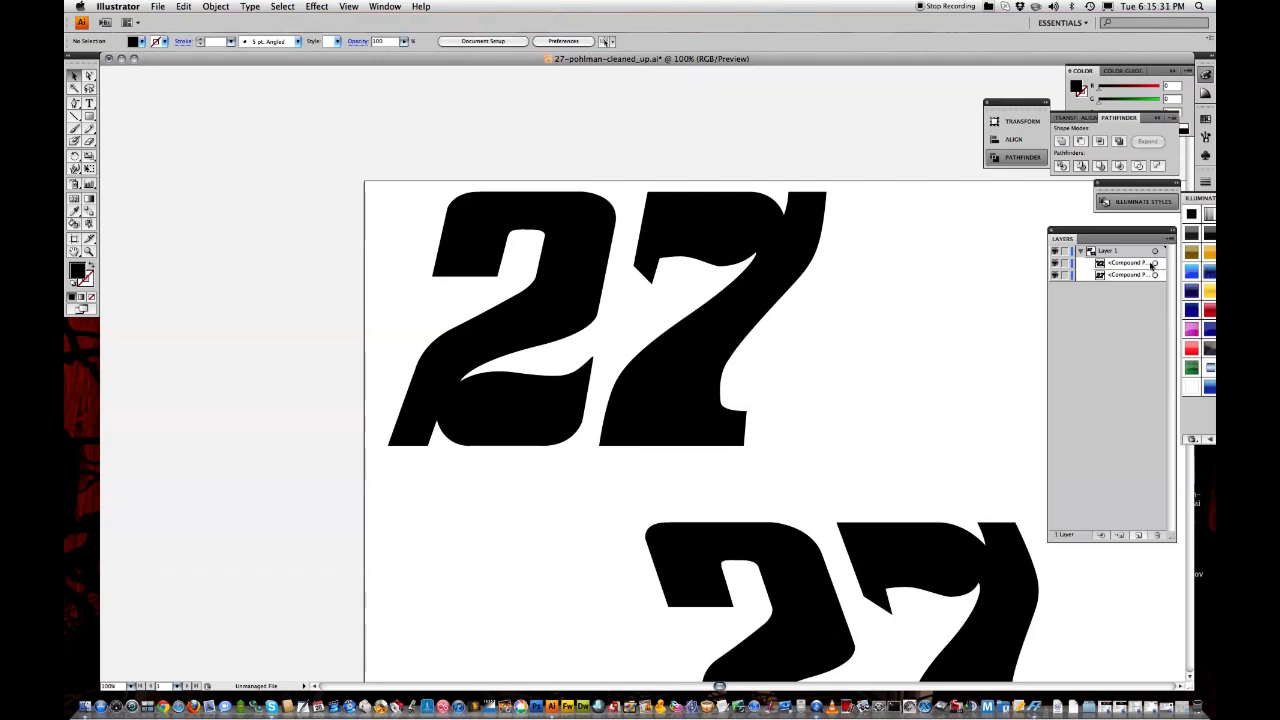
pyautogui.click(1155, 263)
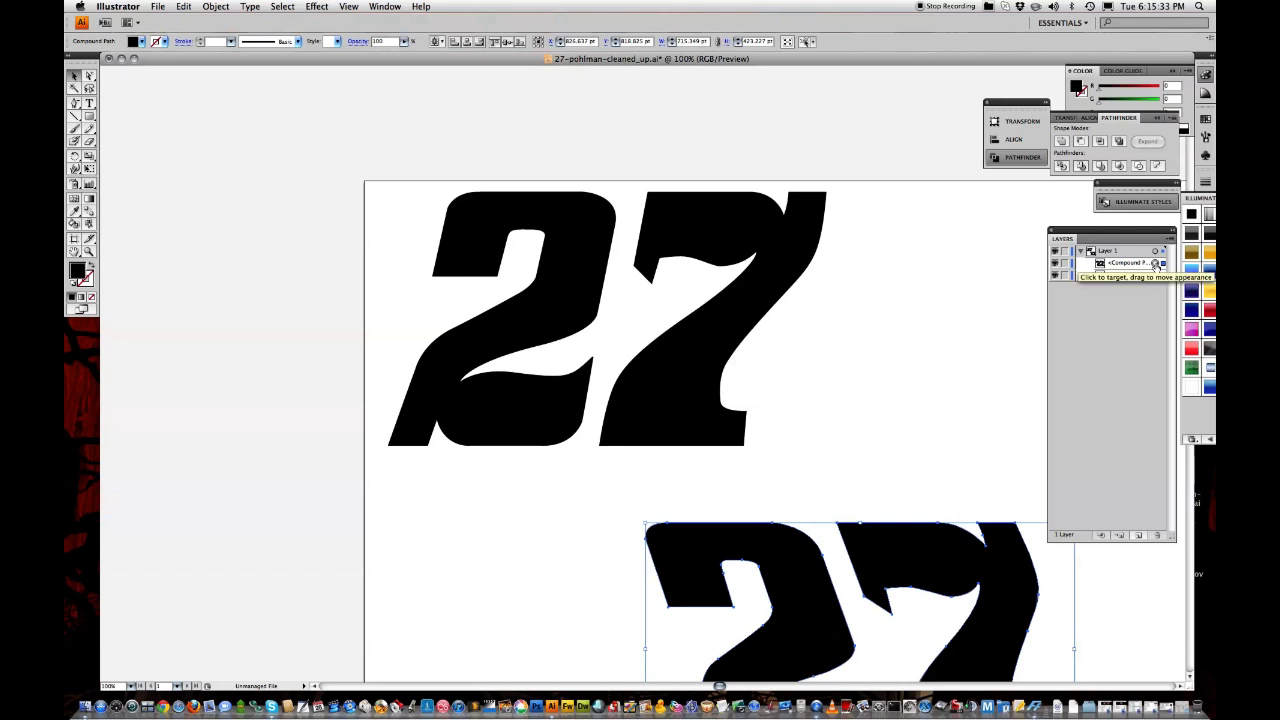
pyautogui.click(1155, 274)
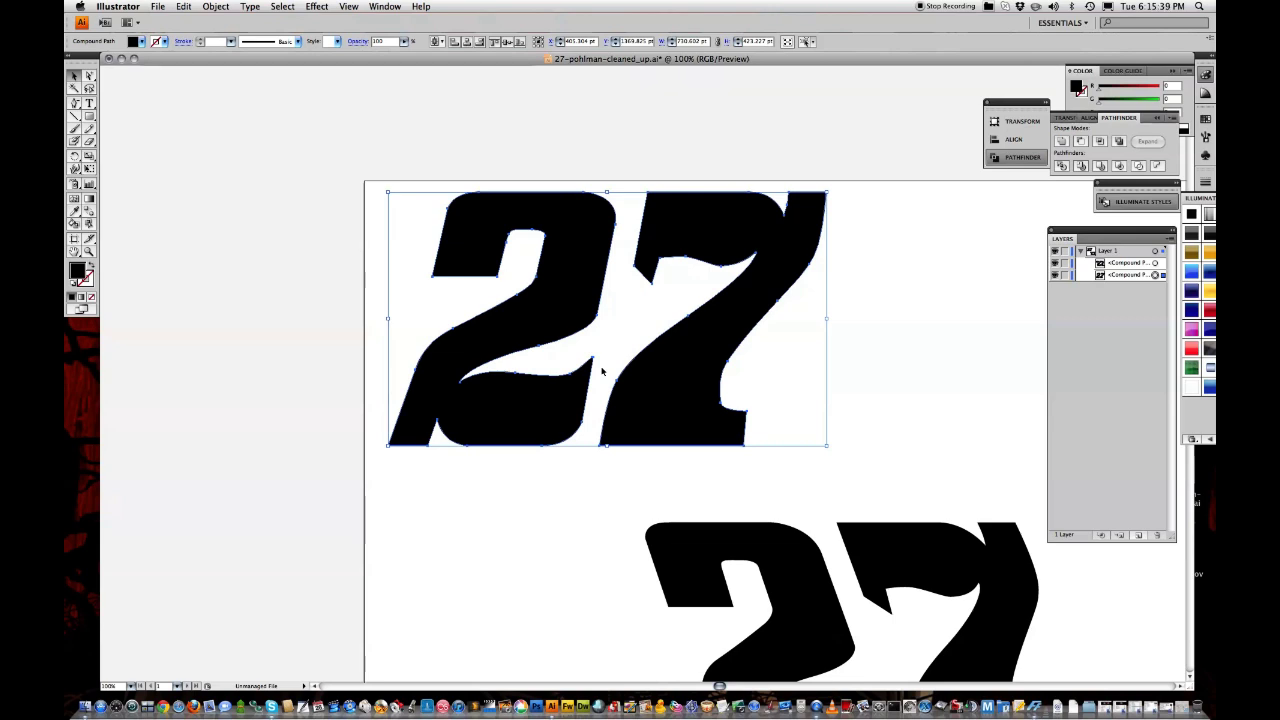
pyautogui.click(838, 338)
pyautogui.click(753, 333)
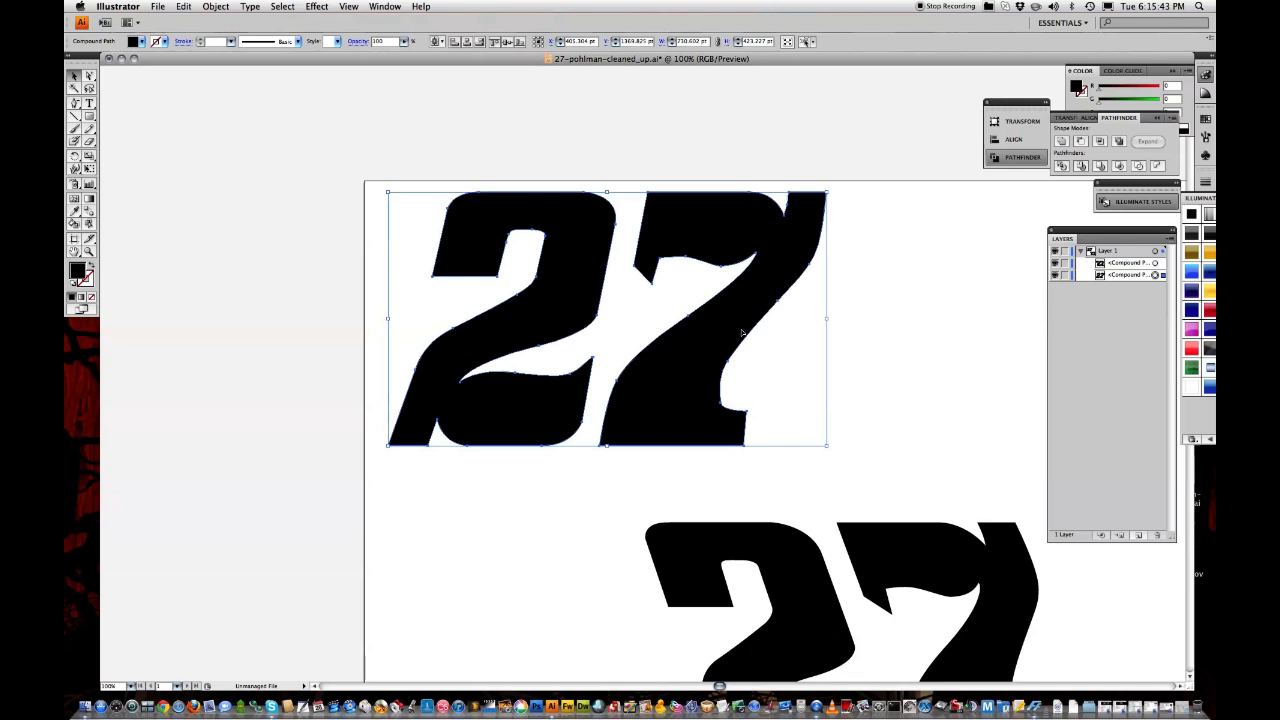
pyautogui.click(216, 6)
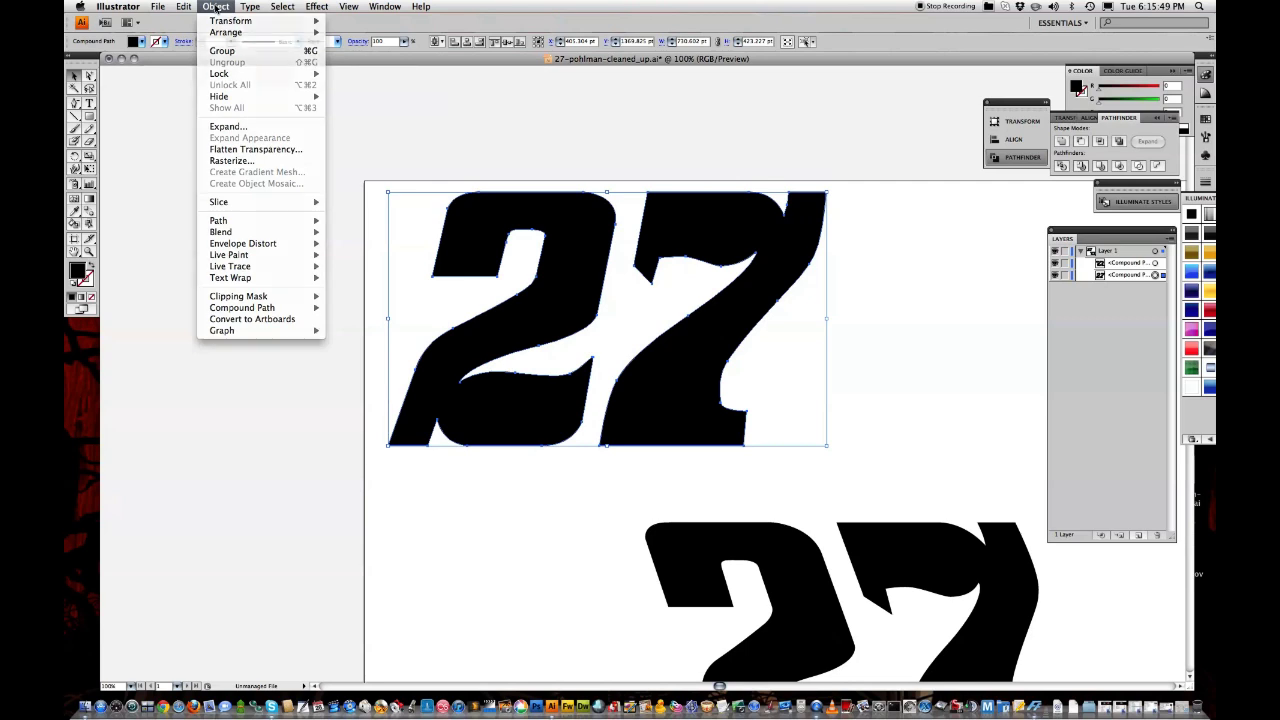
# - Open Offset Path for the upper 27 and set the offset to 8 pt
pyautogui.click(216, 6)
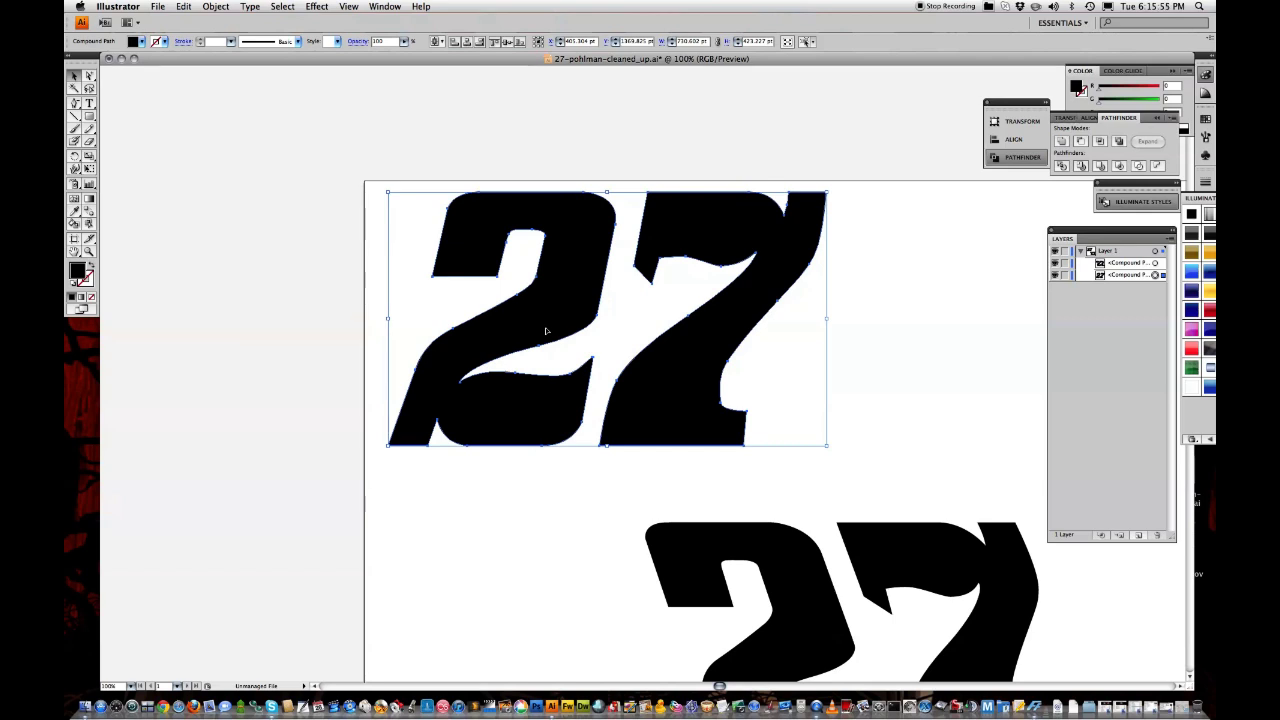
pyautogui.click(216, 6)
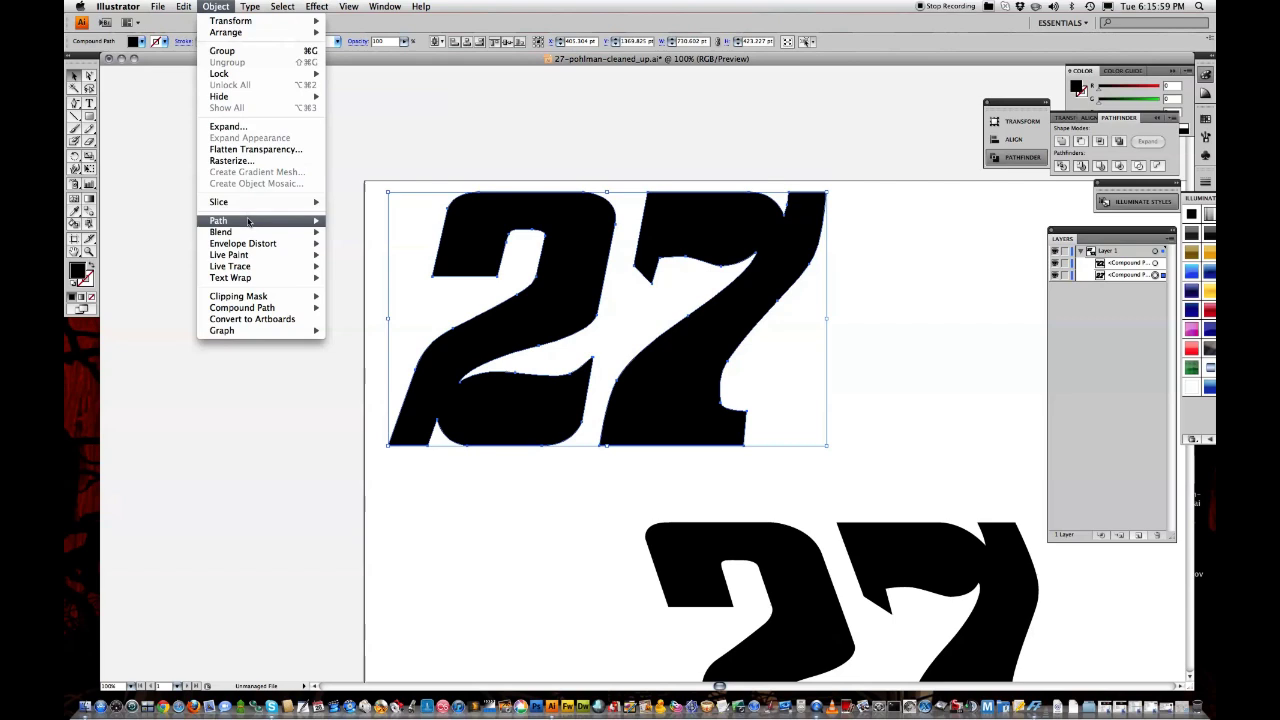
pyautogui.moveTo(240, 220)
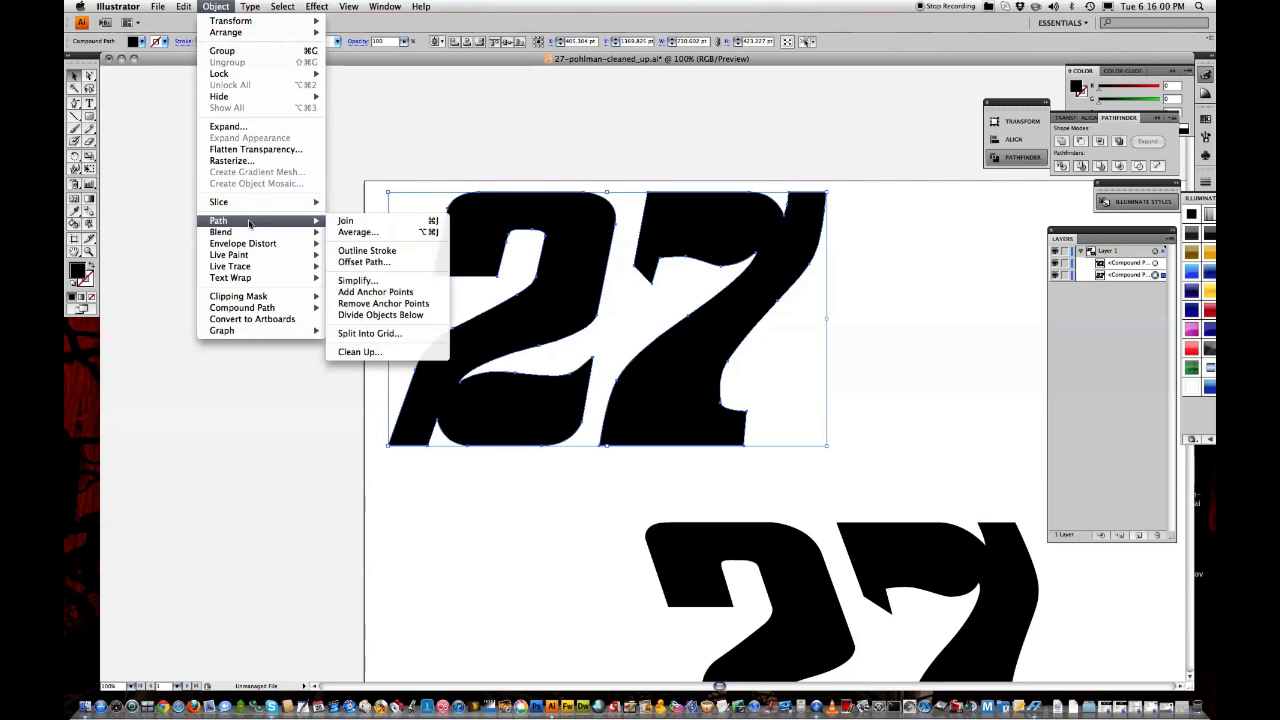
pyautogui.click(363, 262)
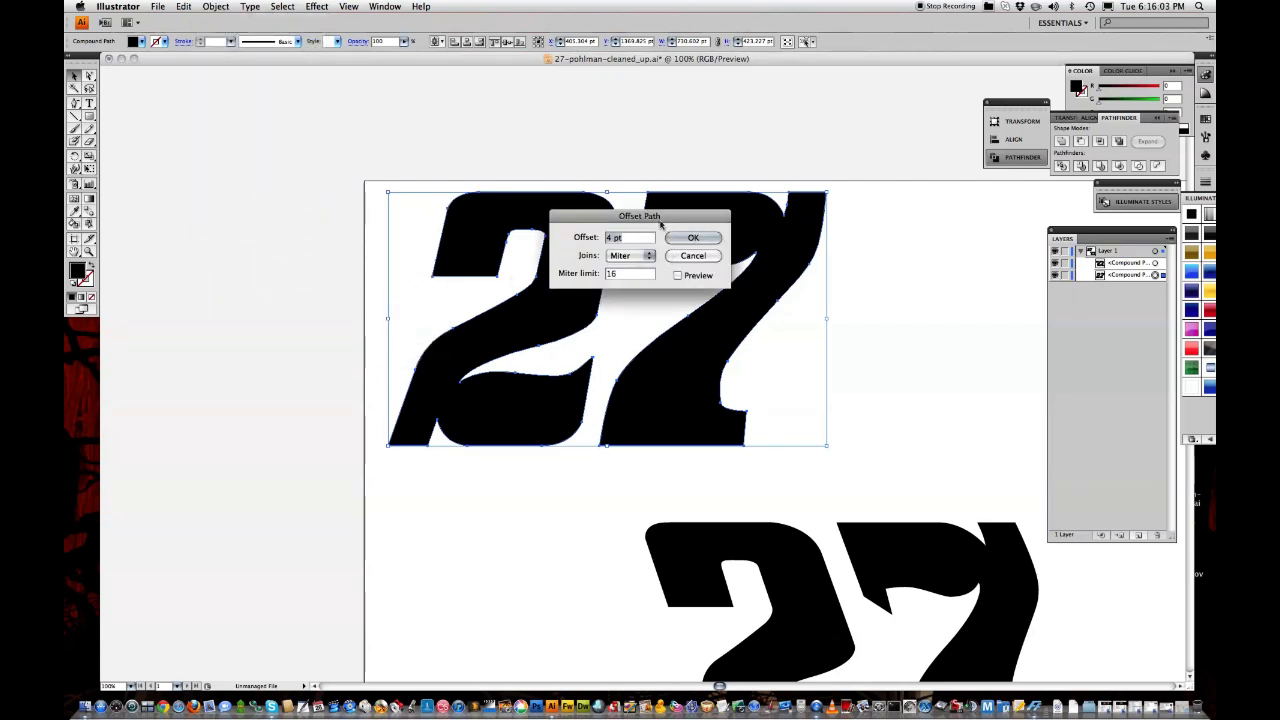
pyautogui.moveTo(657, 218); pyautogui.dragTo(953, 322)
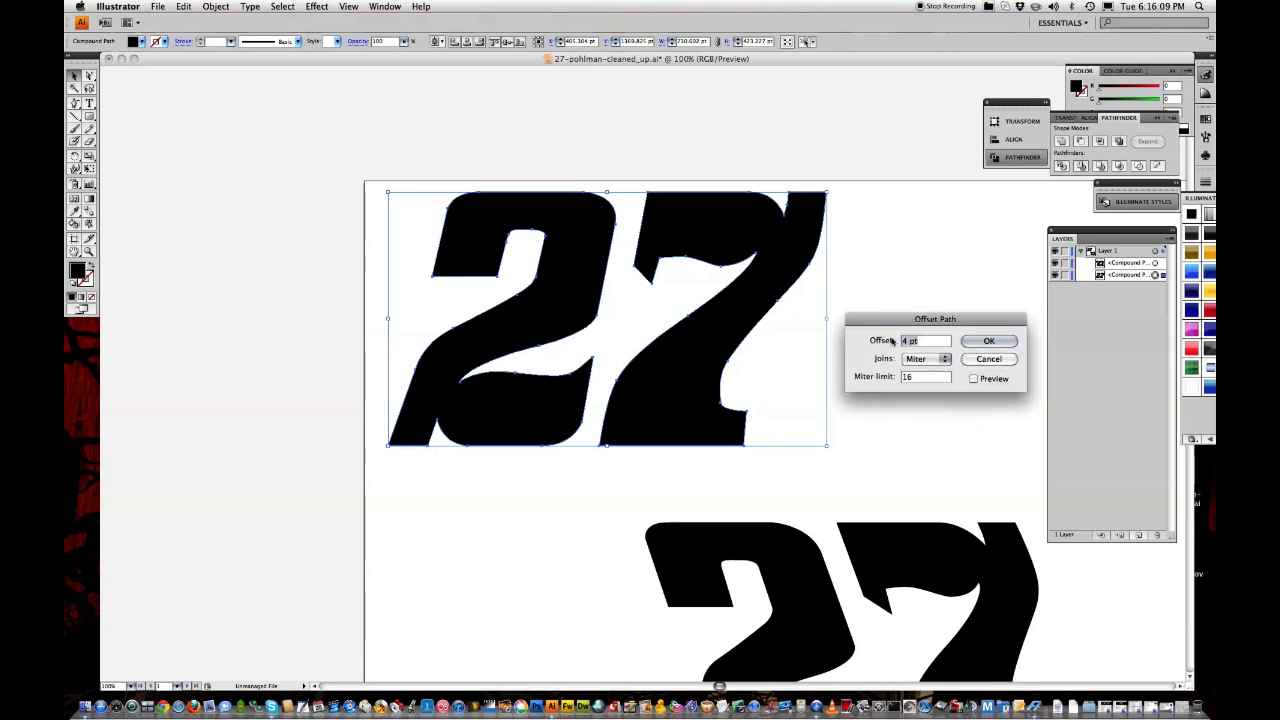
pyautogui.click(904, 341)
# - Keep the offset's corner joins set to Miter
pyautogui.click(921, 360)
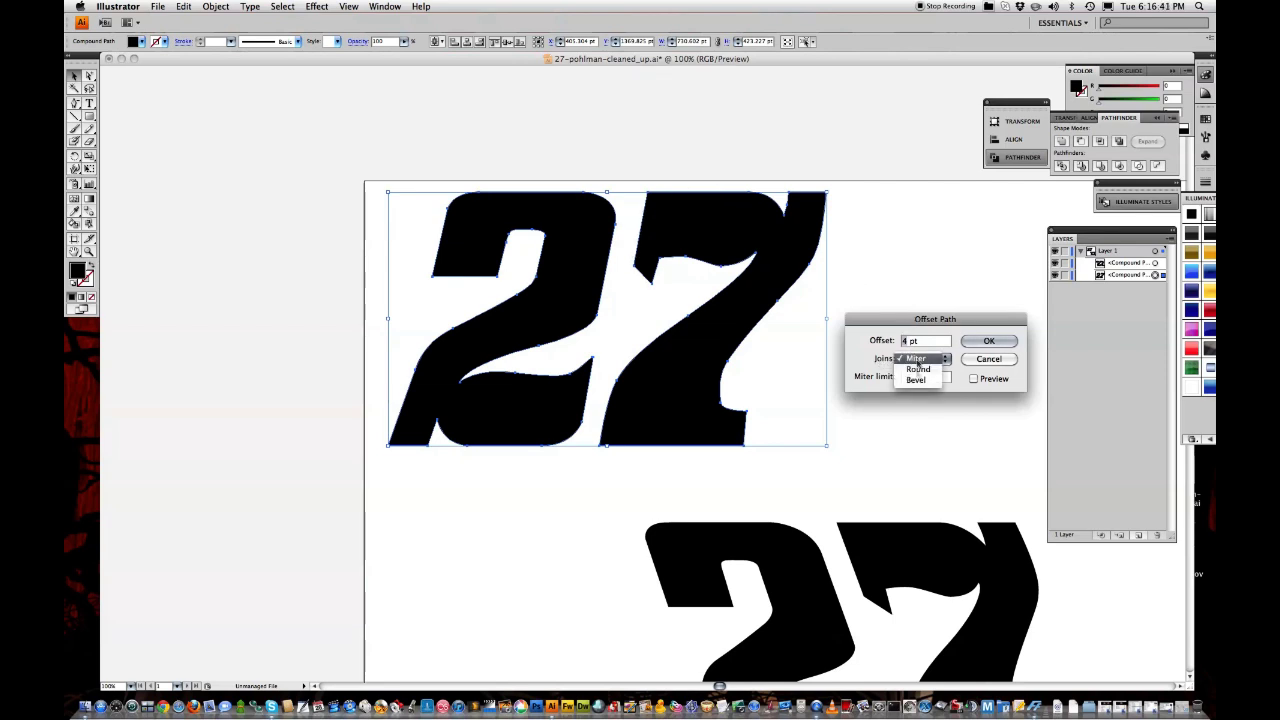
pyautogui.click(921, 358)
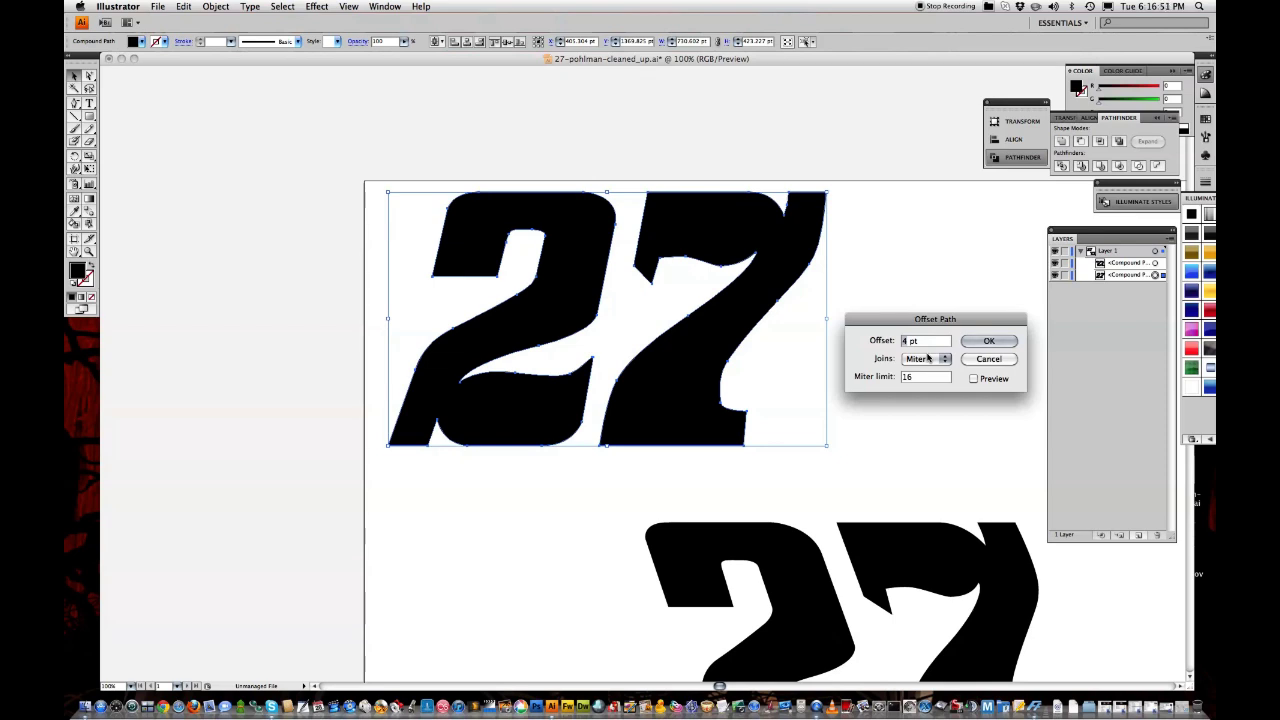
pyautogui.click(928, 357)
pyautogui.click(925, 362)
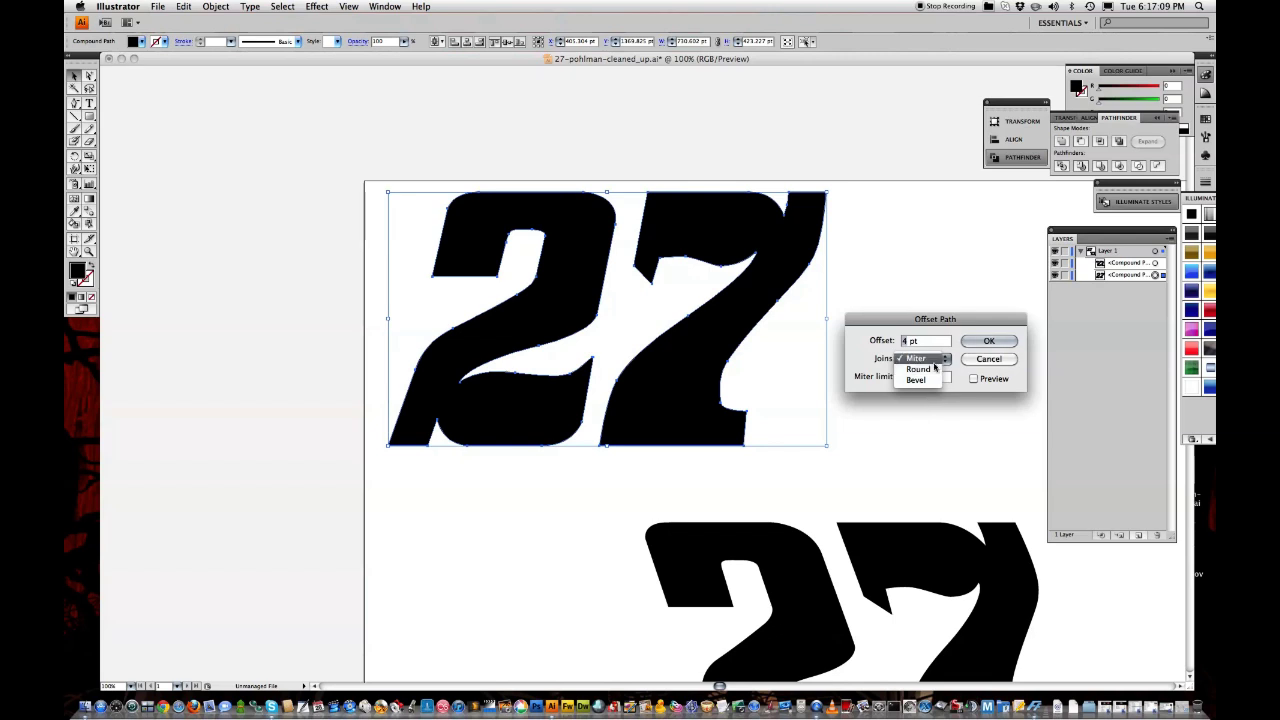
pyautogui.click(935, 366)
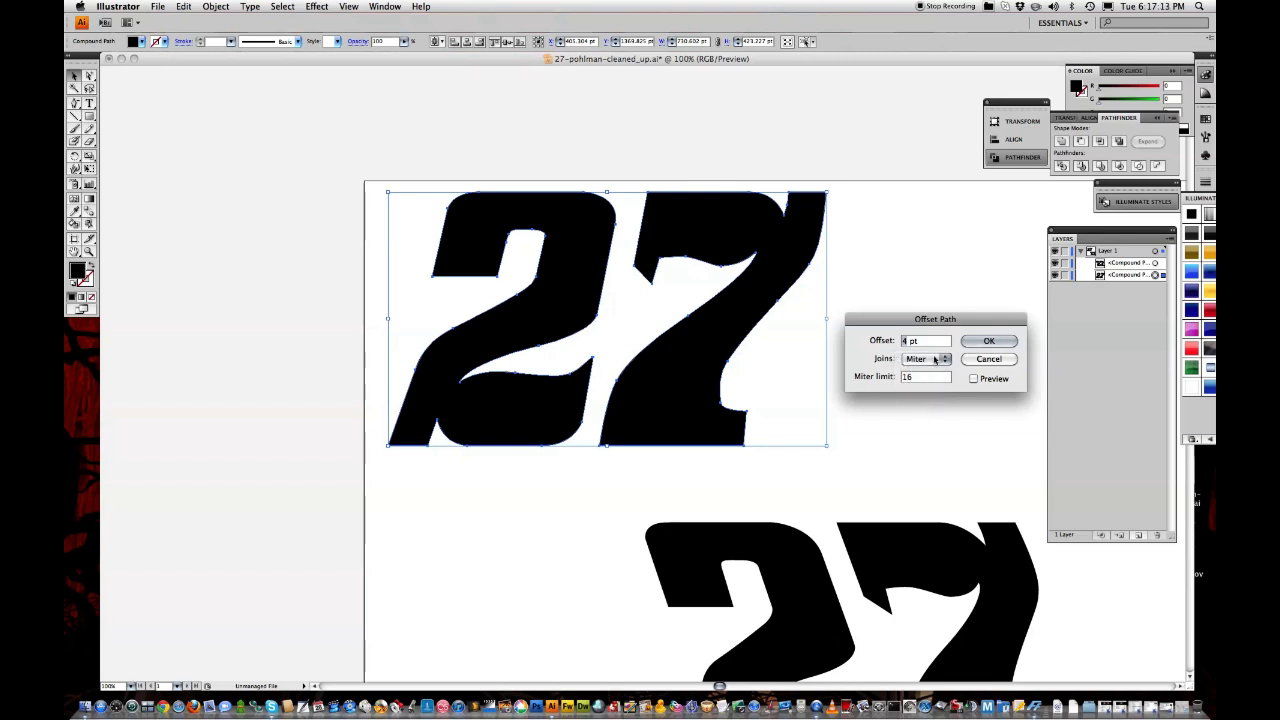
pyautogui.click(935, 362)
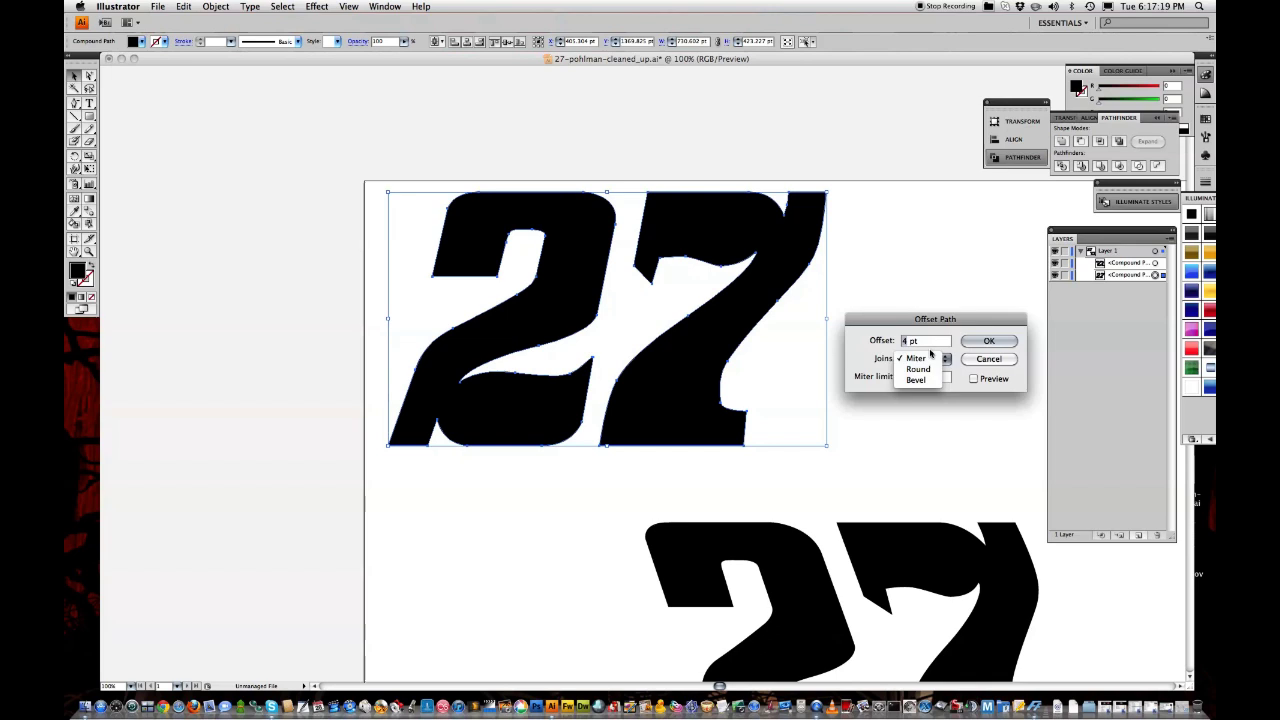
pyautogui.click(928, 360)
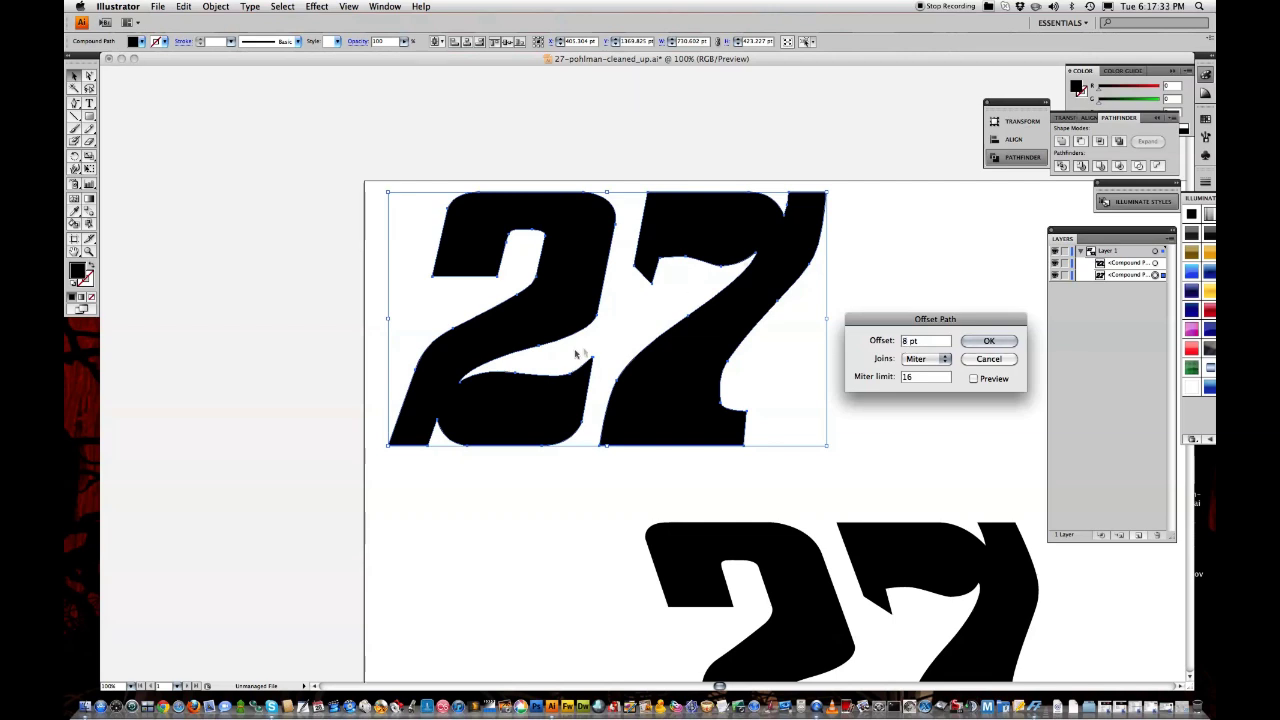
# - Preview the 8 pt offset and try Round and Bevel joins on it
pyautogui.click(972, 379)
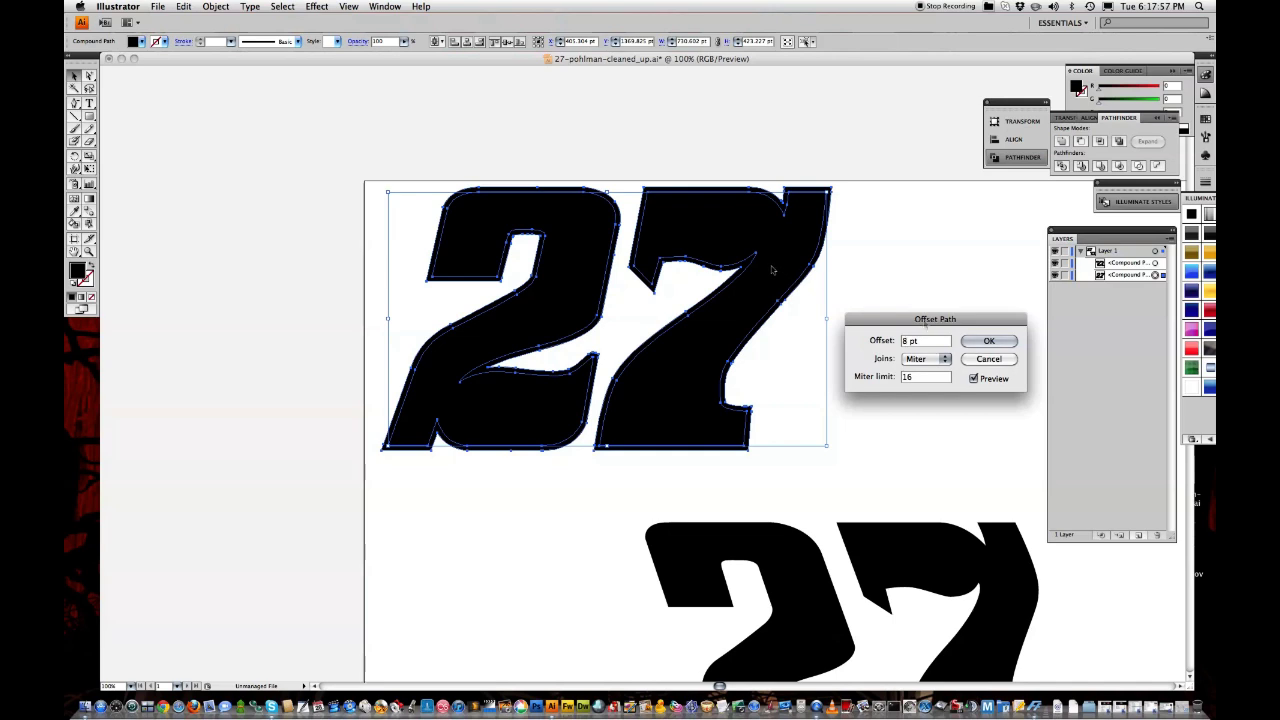
pyautogui.click(943, 360)
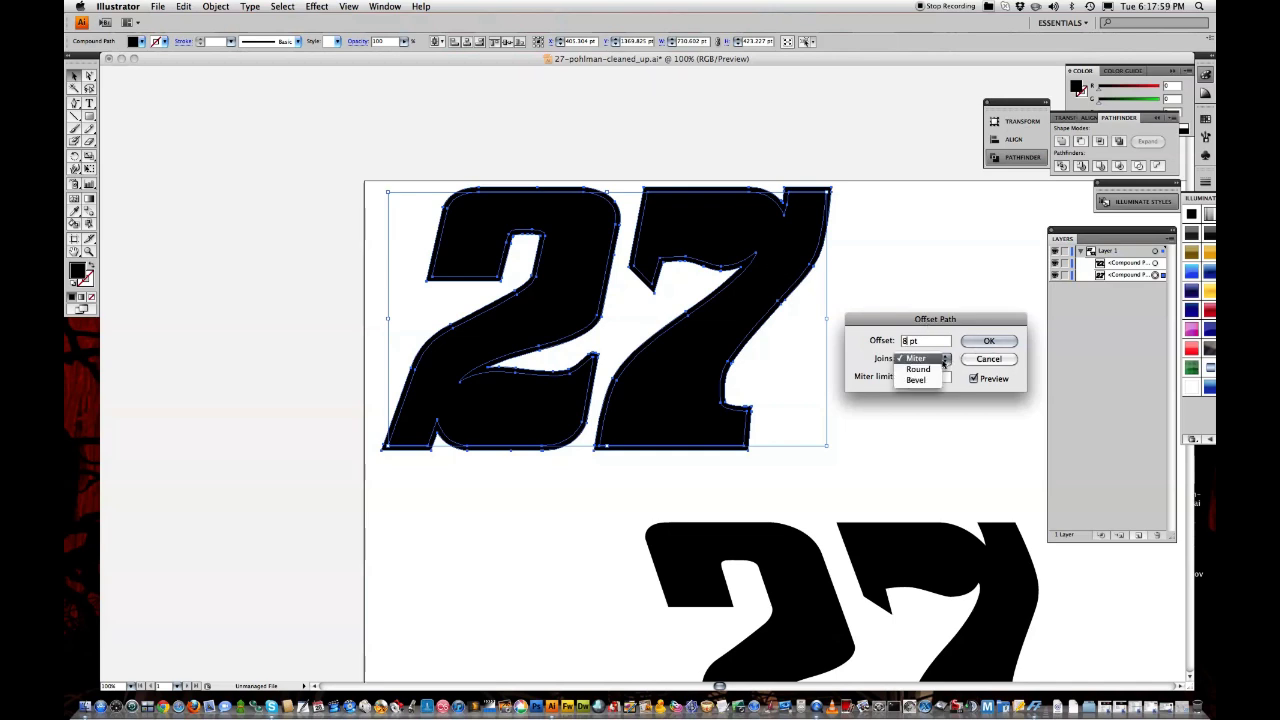
pyautogui.click(945, 361)
pyautogui.click(946, 361)
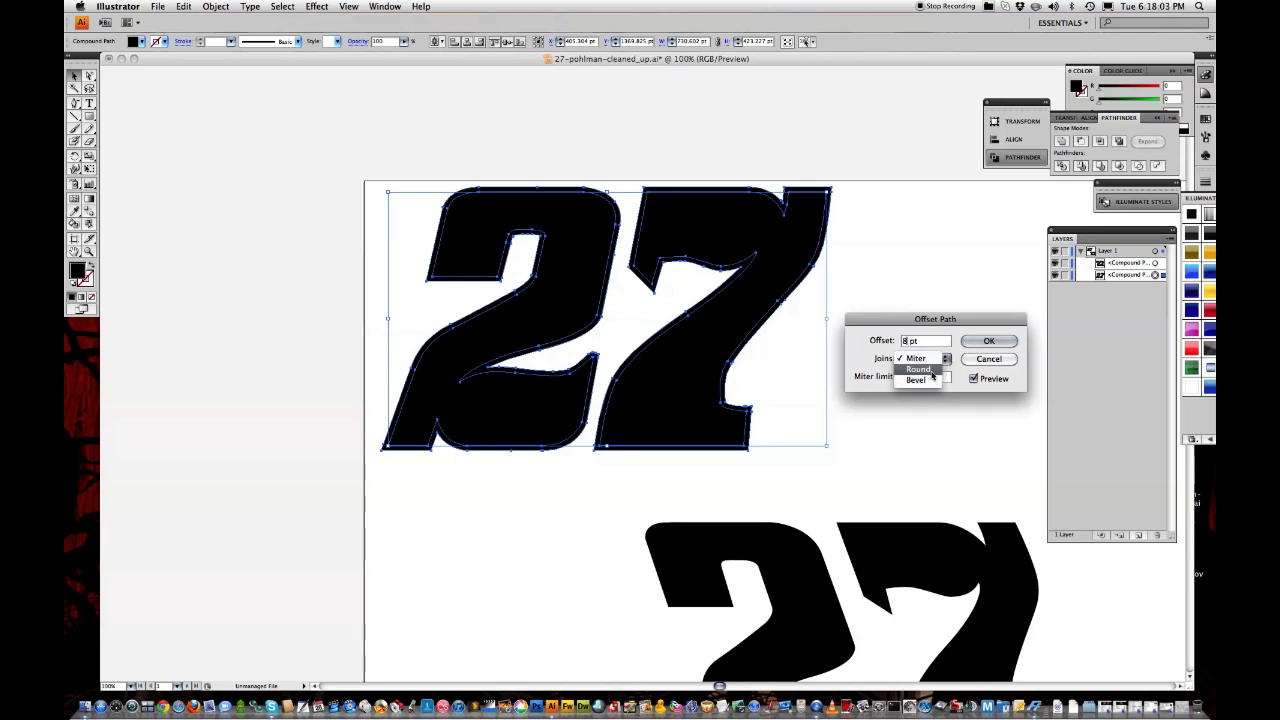
pyautogui.click(925, 369)
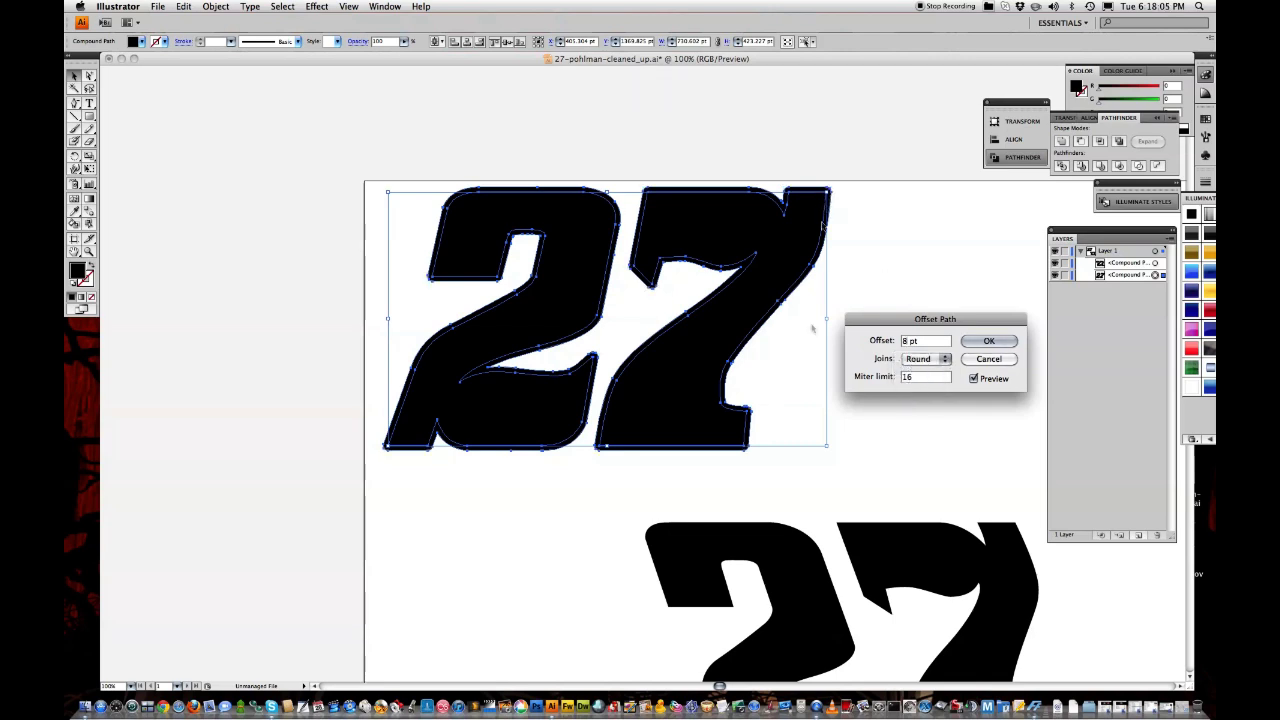
pyautogui.click(944, 359)
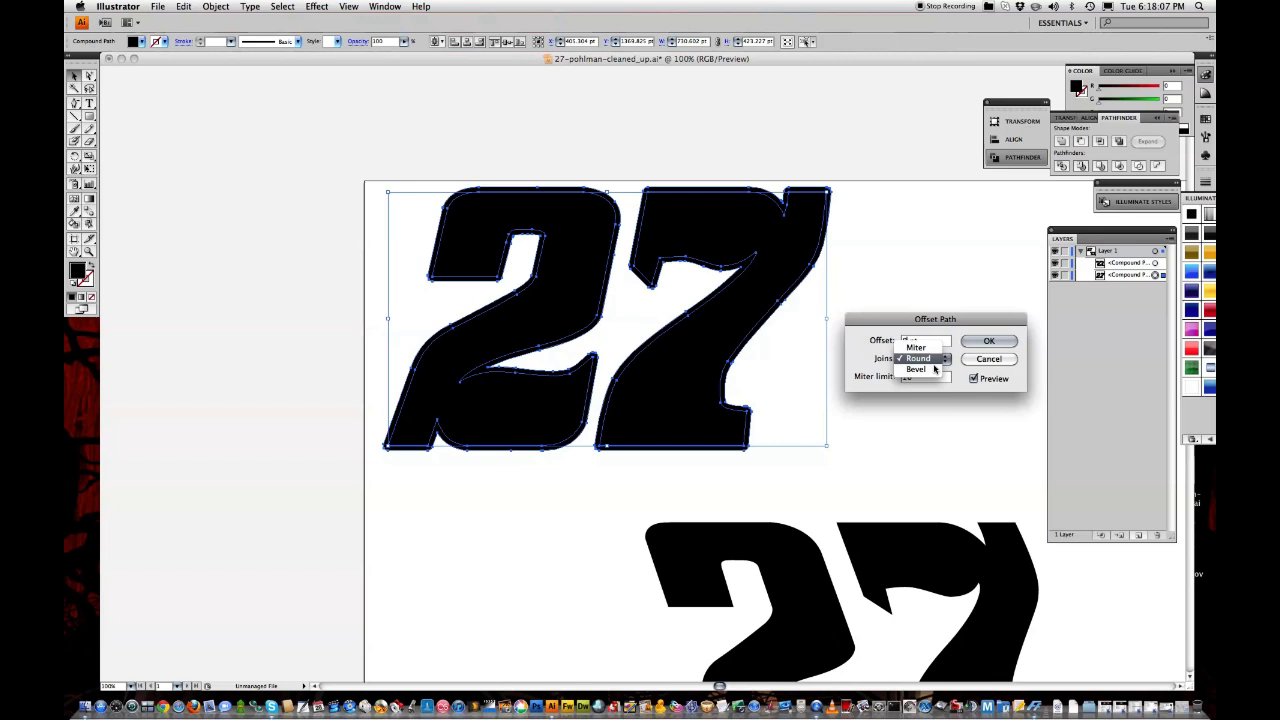
pyautogui.click(935, 370)
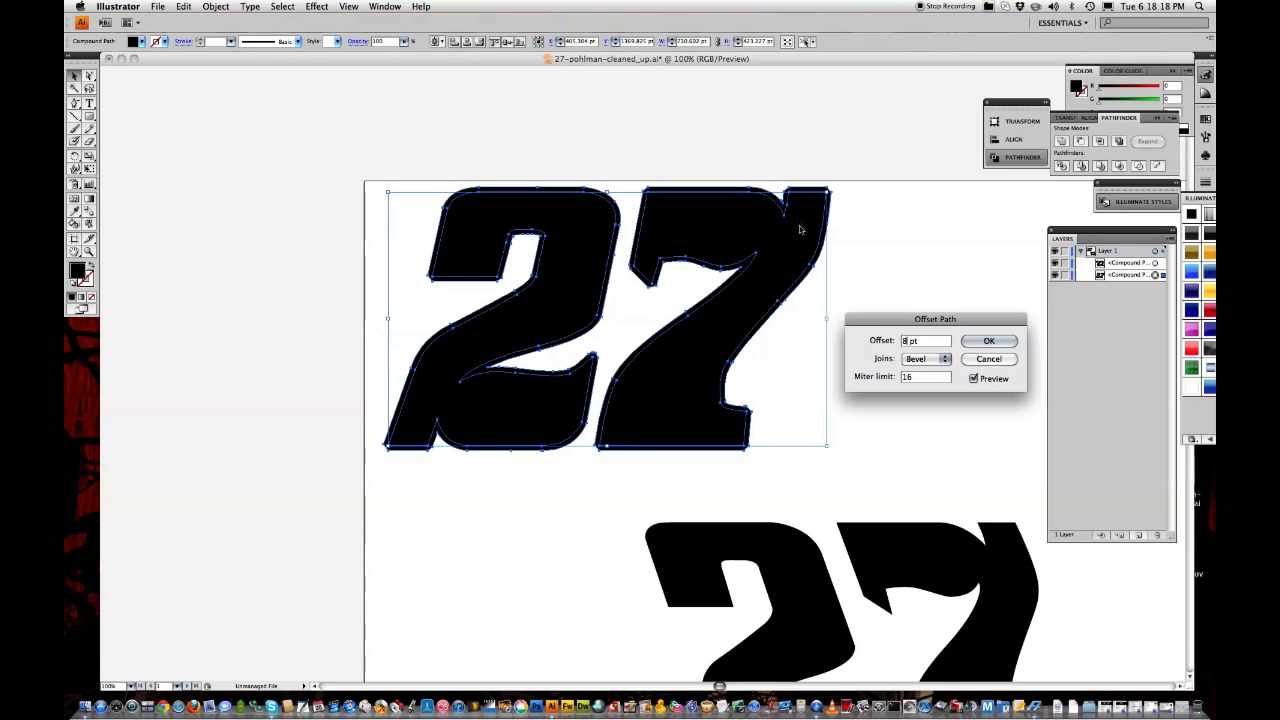
# - Switch the joins back to Miter and apply the 8 pt offset
pyautogui.click(923, 359)
pyautogui.click(916, 337)
pyautogui.click(989, 342)
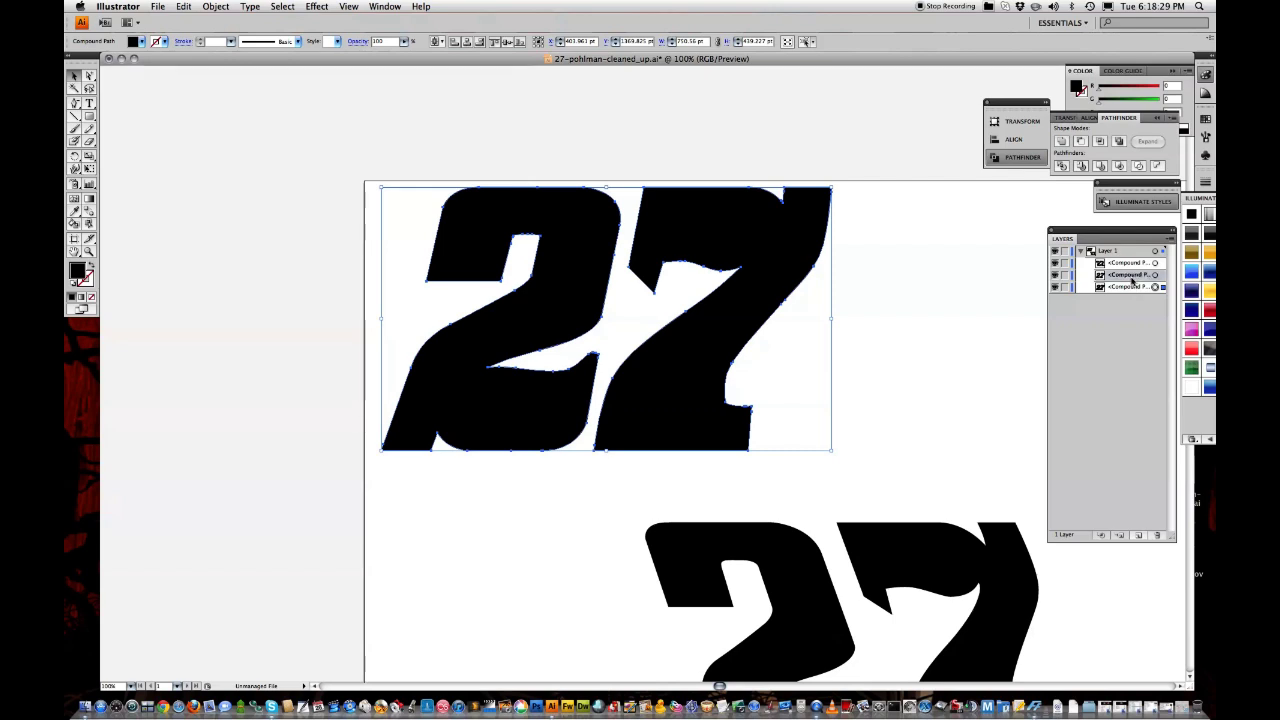
# - Group the upper 27 with its new 8 pt offset outline
pyautogui.doubleClick(1131, 288)
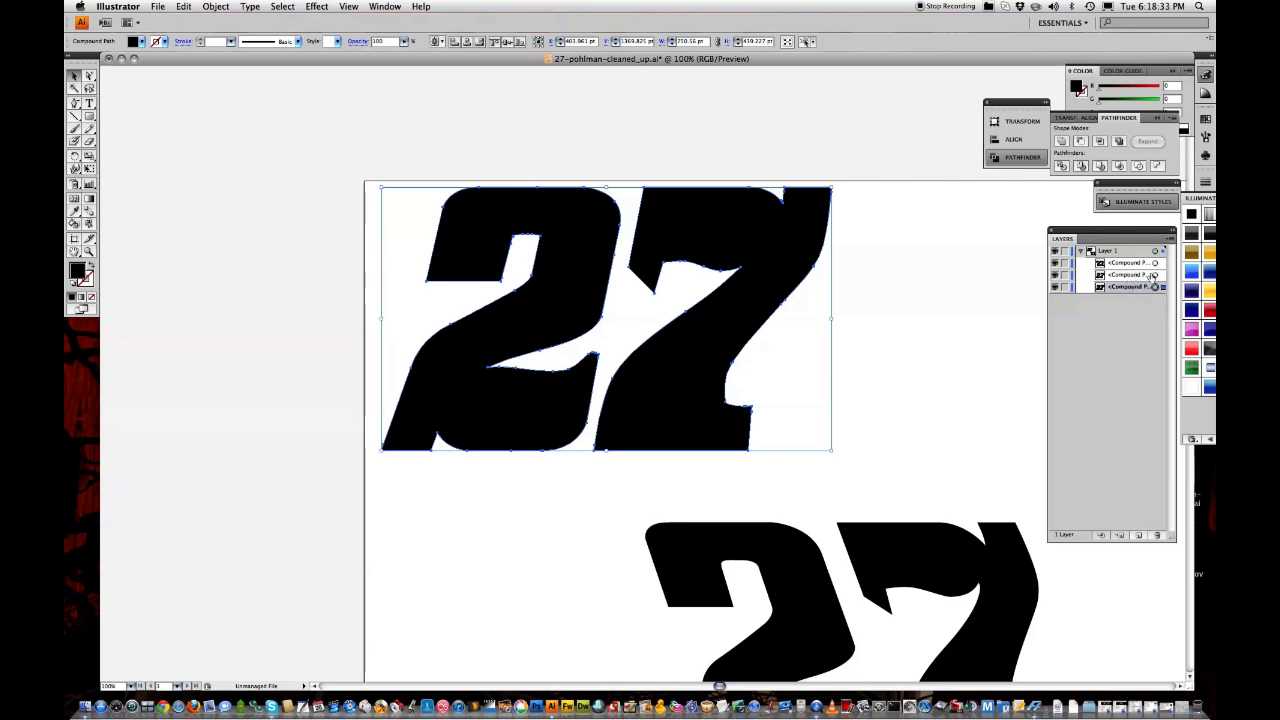
pyautogui.keyDown('shift'); pyautogui.click(1155, 275); pyautogui.keyUp('shift')
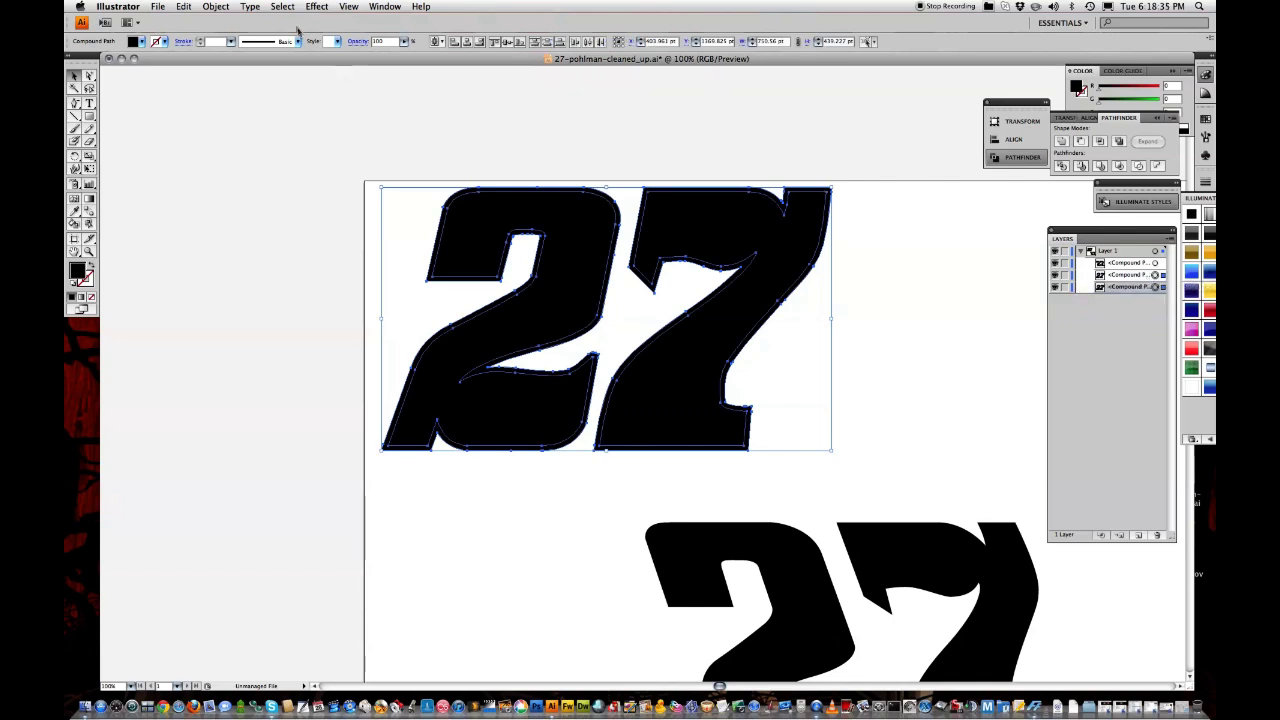
pyautogui.click(220, 6)
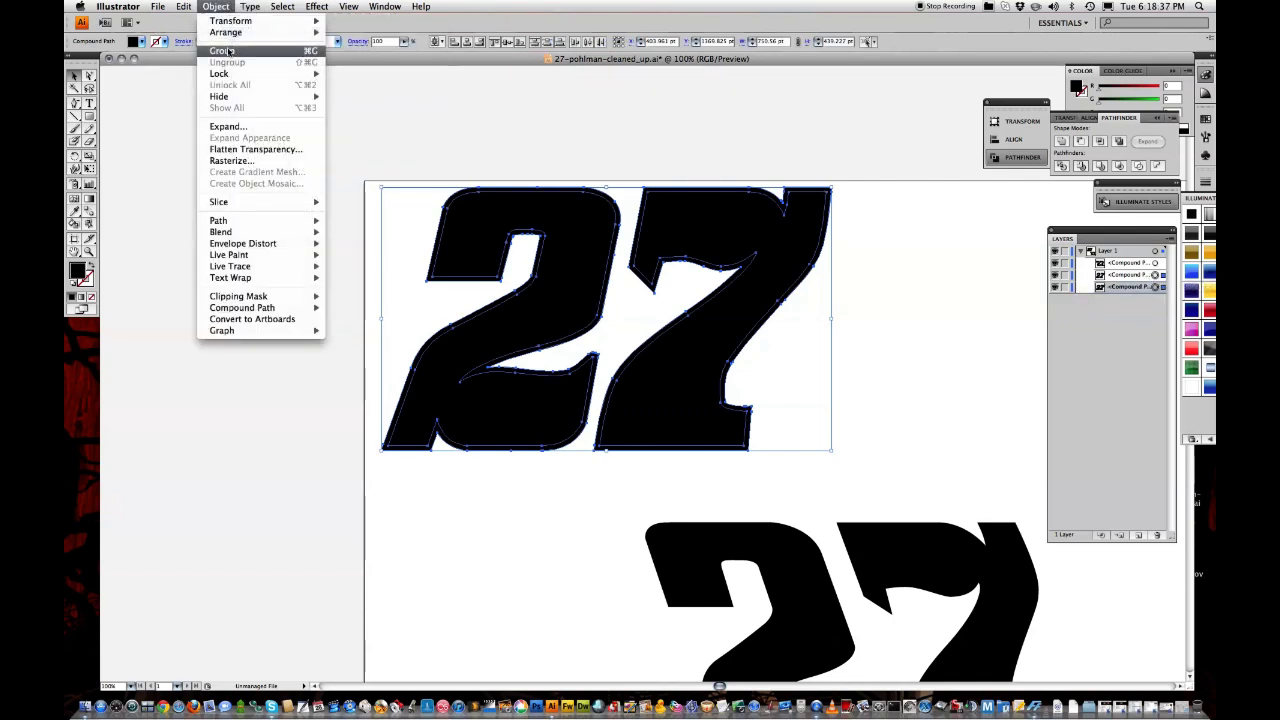
pyautogui.click(220, 50)
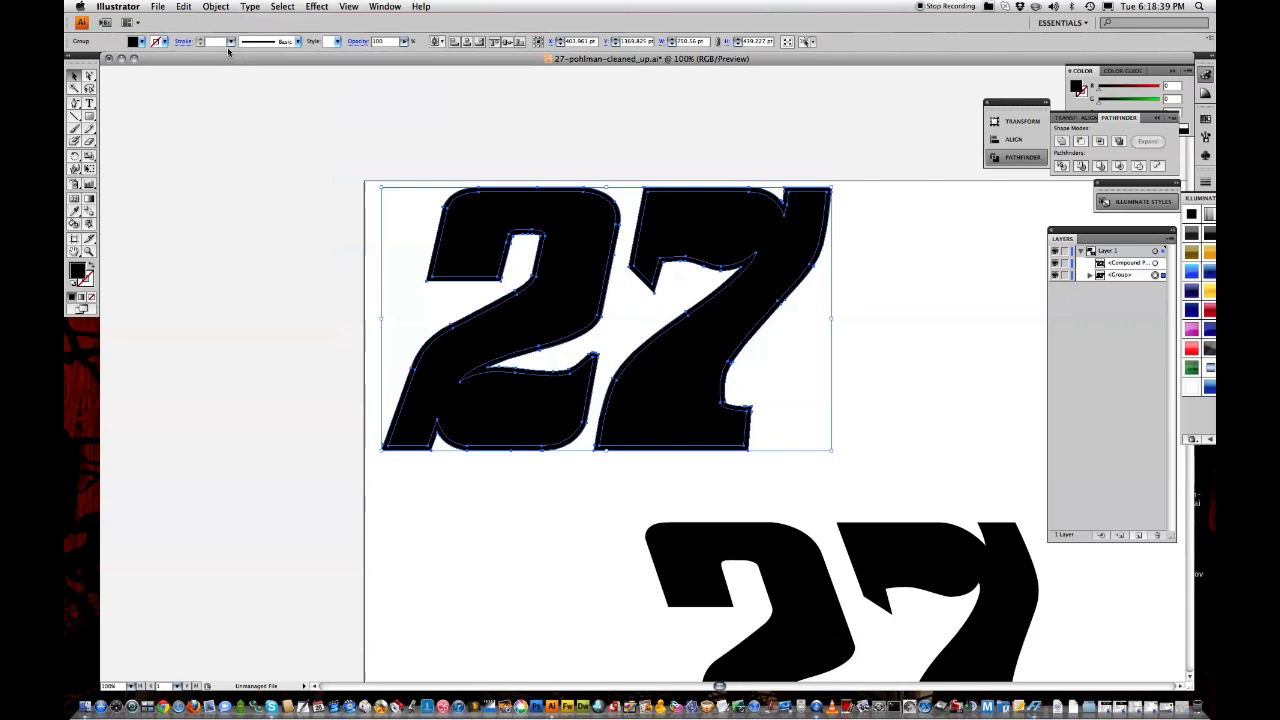
# - Expand the group in Layers and select the back offset shape
pyautogui.click(1090, 274)
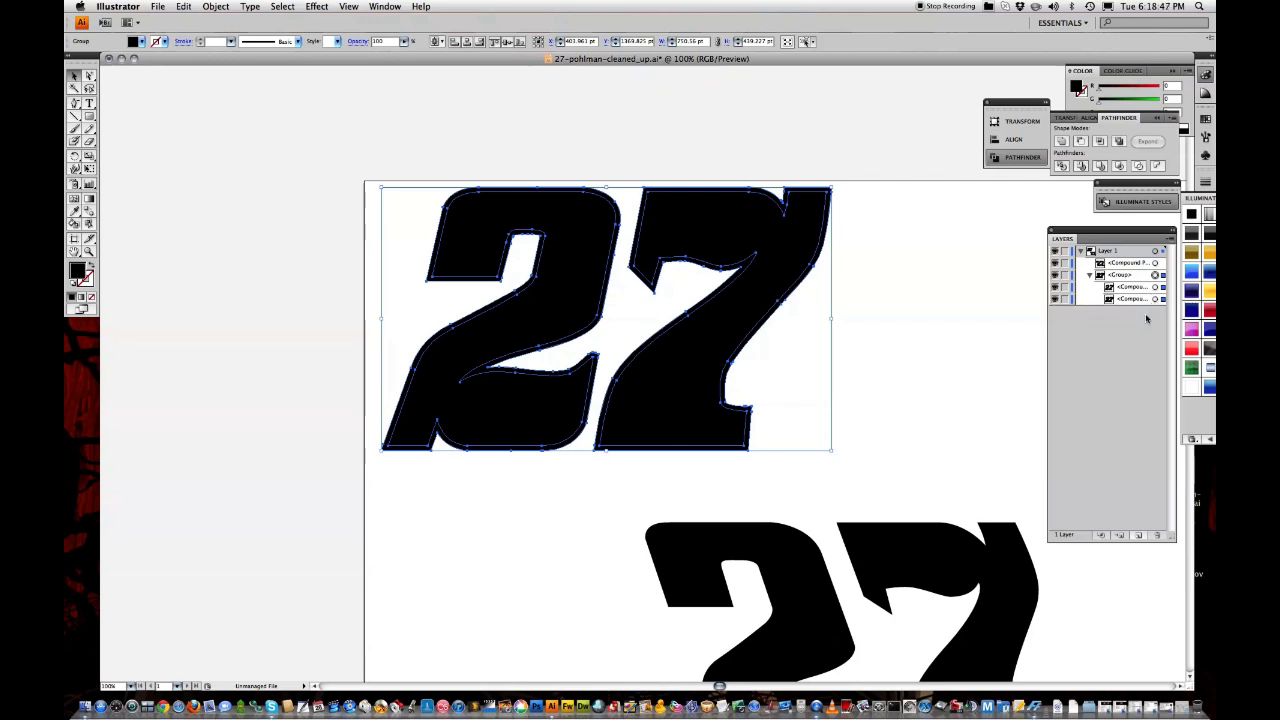
pyautogui.click(1155, 299)
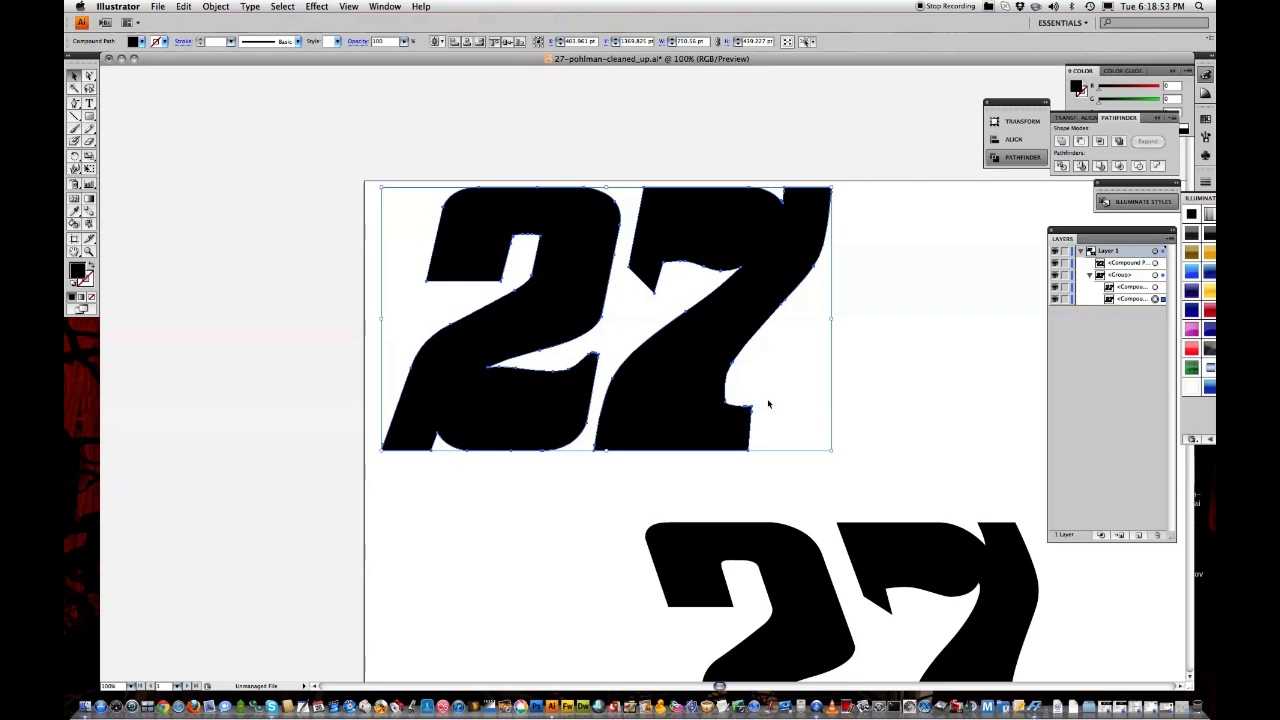
pyautogui.click(1155, 287)
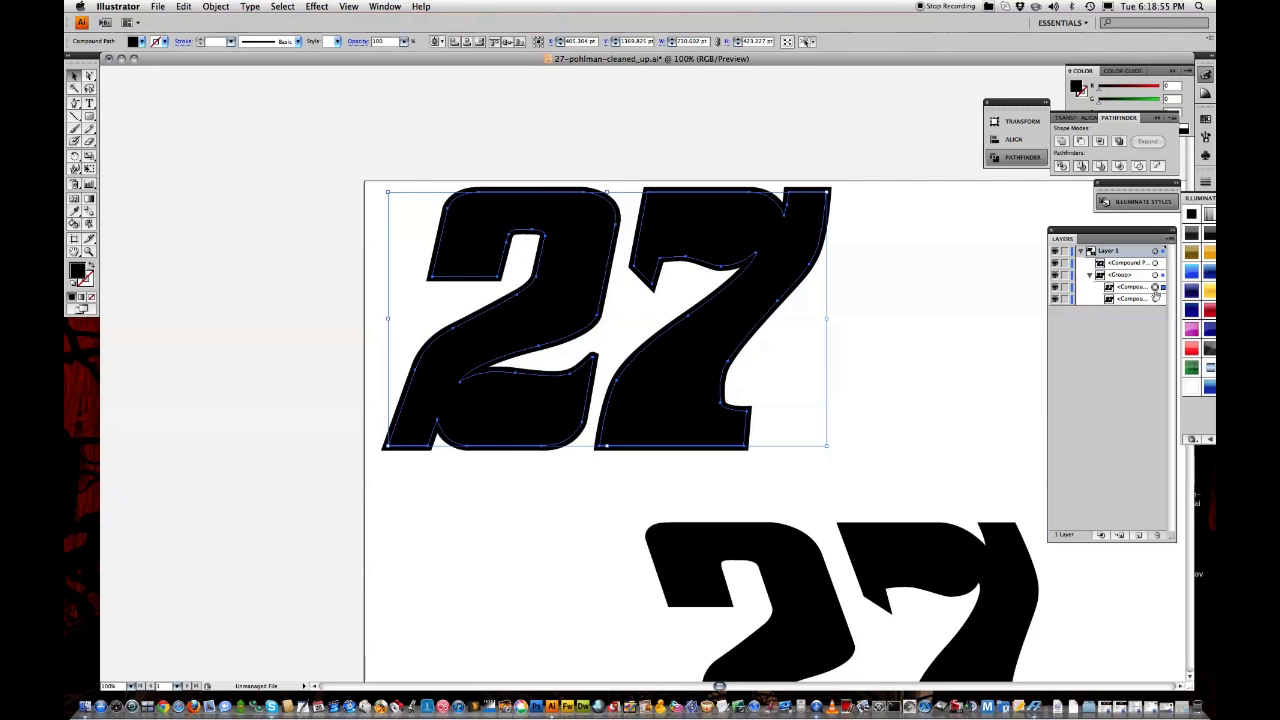
pyautogui.click(1155, 299)
pyautogui.click(1155, 287)
pyautogui.click(1155, 299)
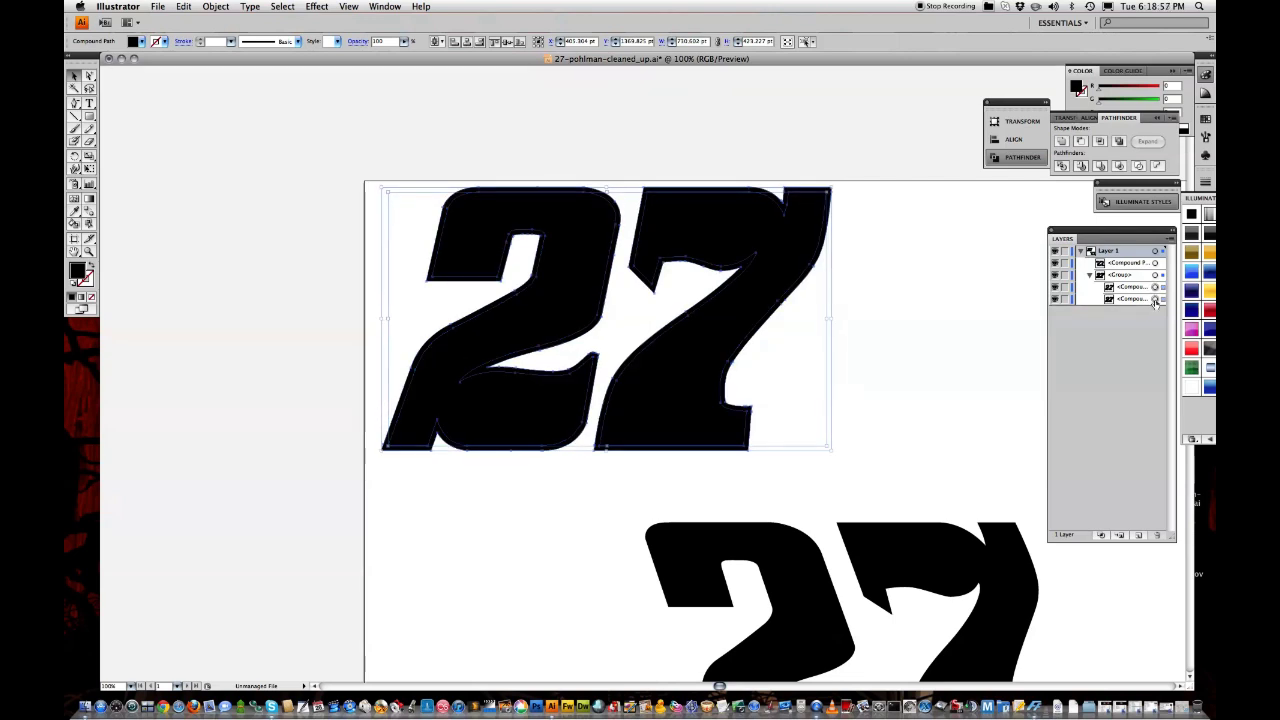
pyautogui.click(1155, 287)
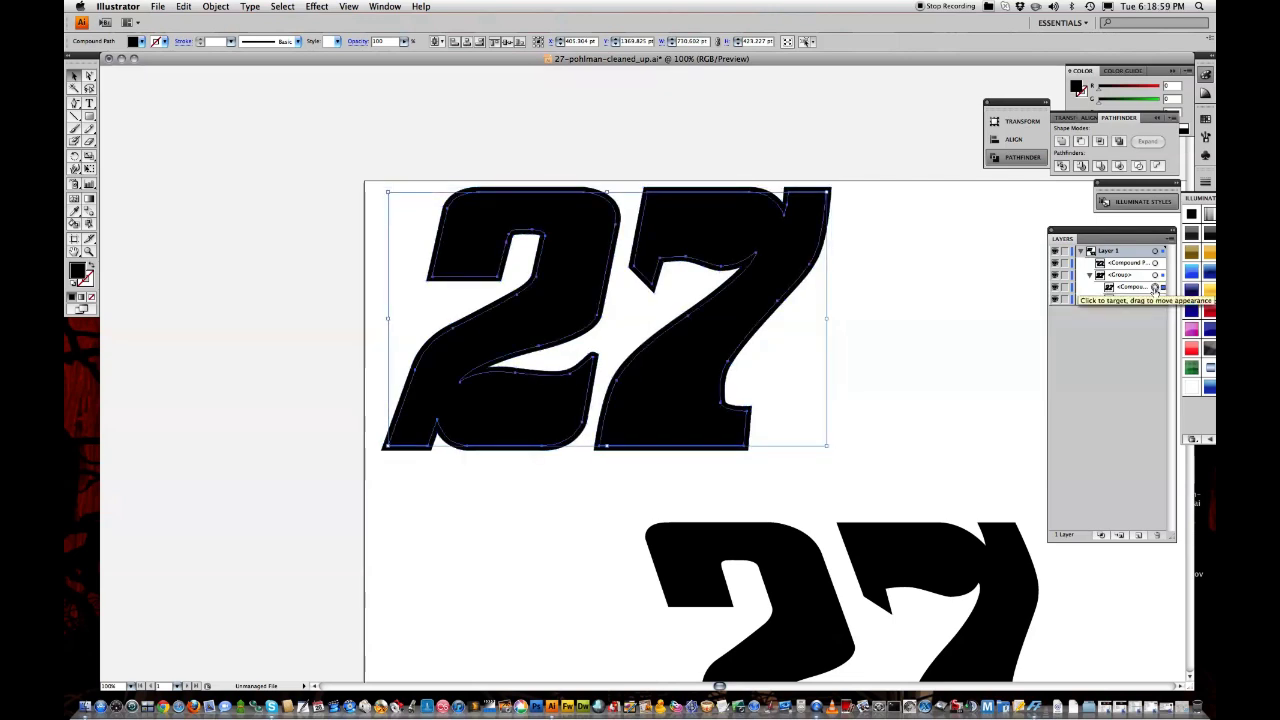
pyautogui.click(1155, 299)
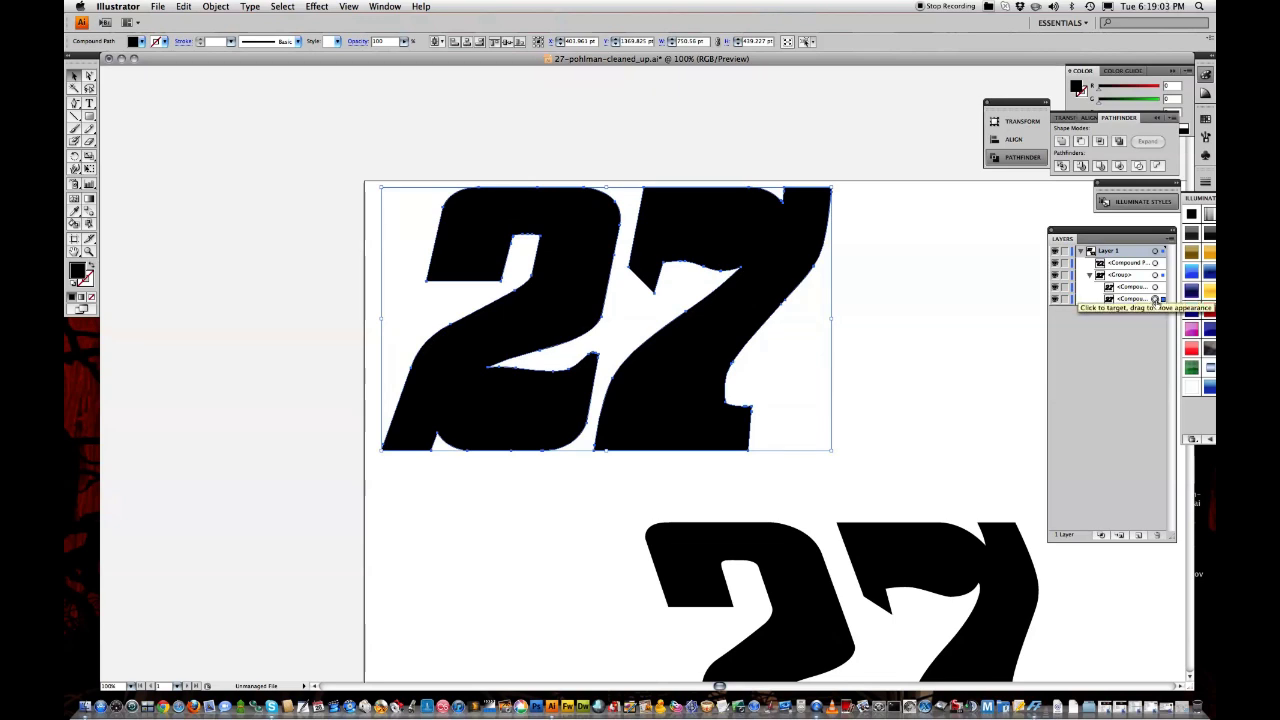
# - Fill the back offset shape with red FF0000, then deselect to view it
pyautogui.doubleClick(76, 272)
pyautogui.click(629, 206)
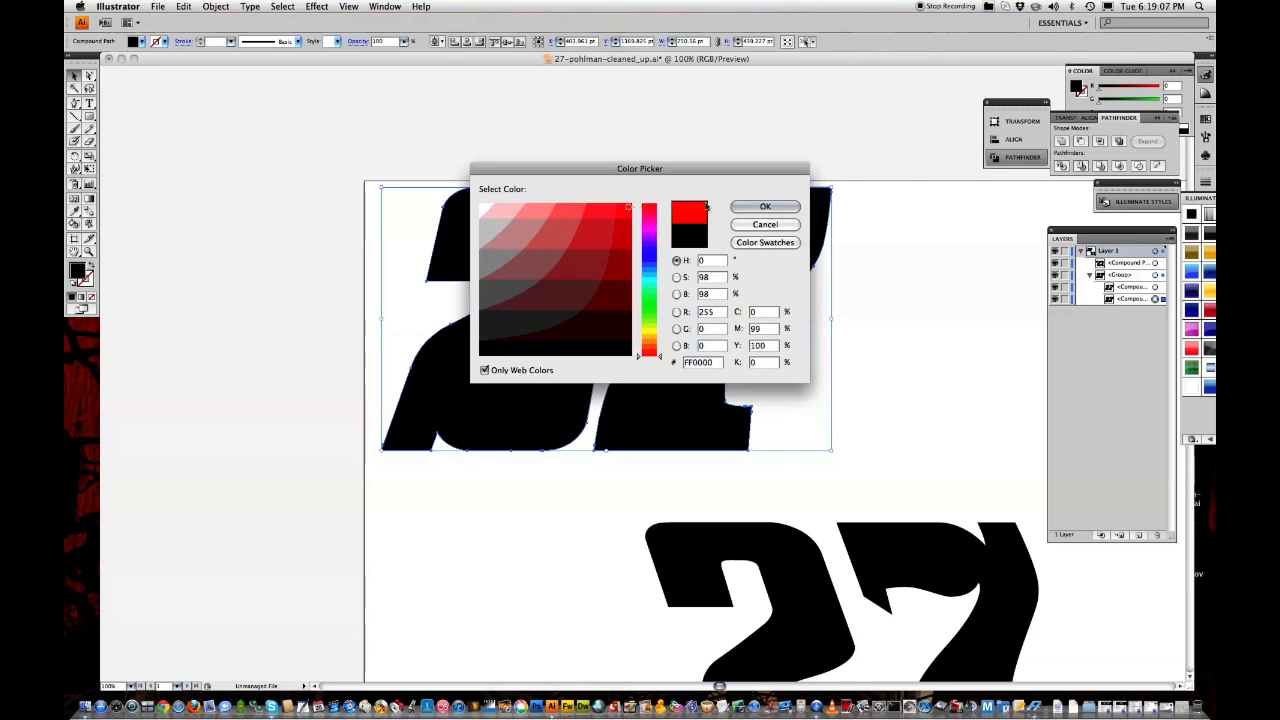
pyautogui.click(765, 206)
pyautogui.click(945, 306)
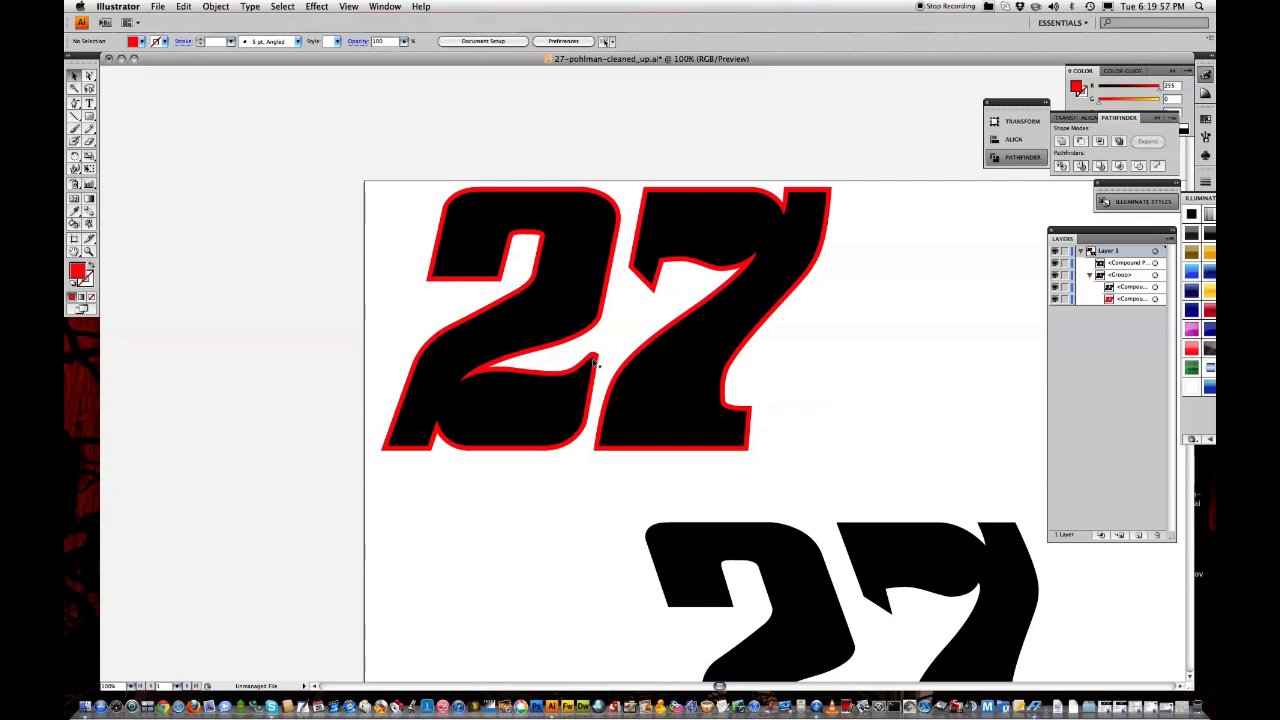
# - Zoom in closely on the red edge of the 7
pyautogui.click(88, 250)
pyautogui.moveTo(577, 349); pyautogui.dragTo(601, 371)
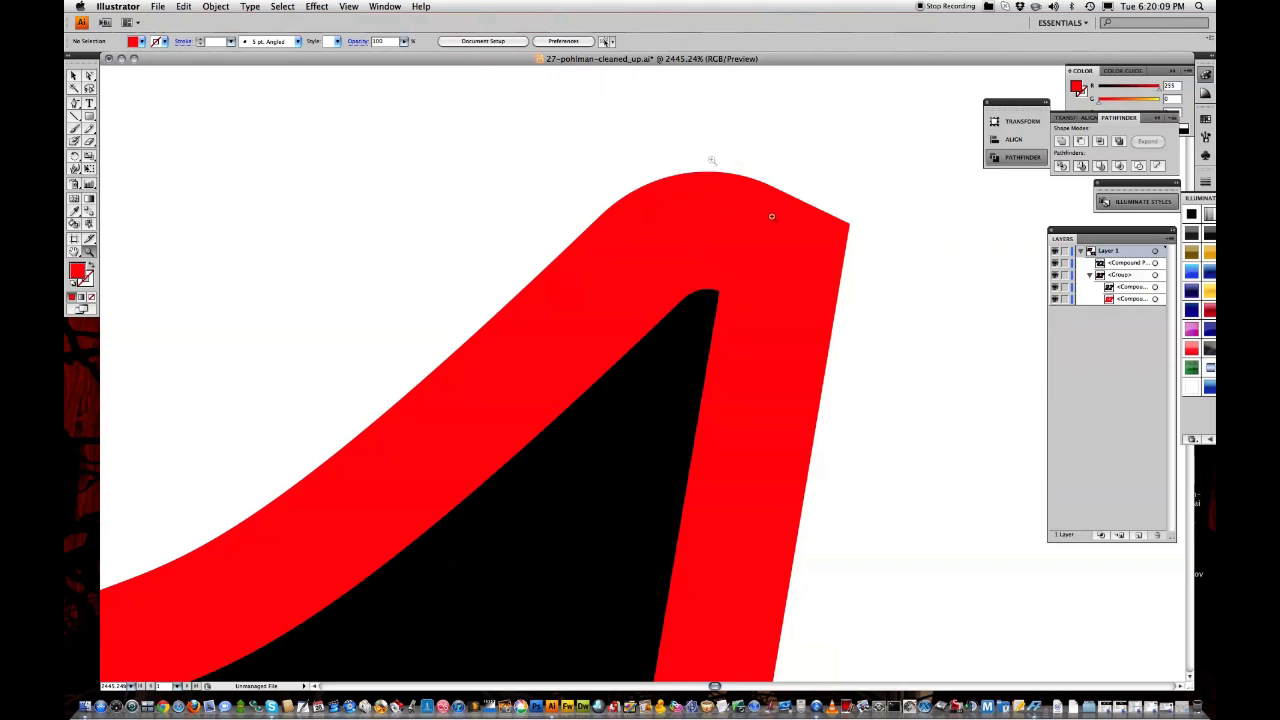
pyautogui.rightClick(566, 222)
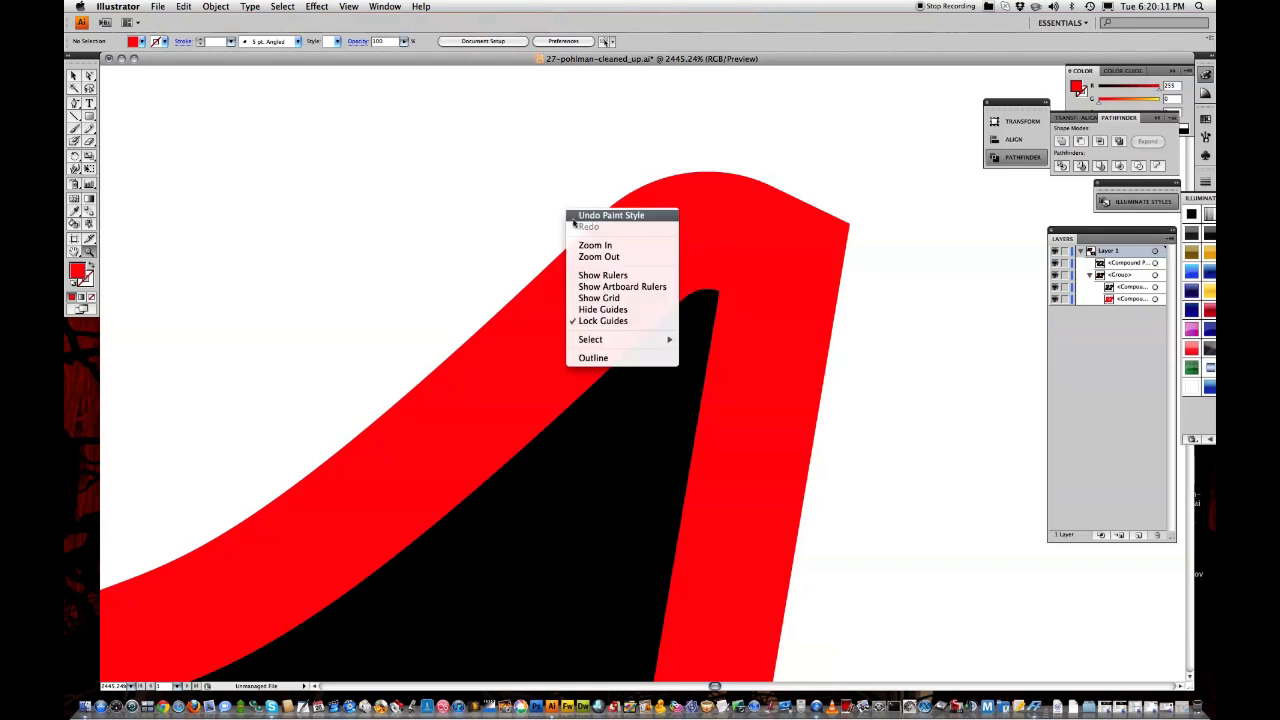
pyautogui.click(598, 257)
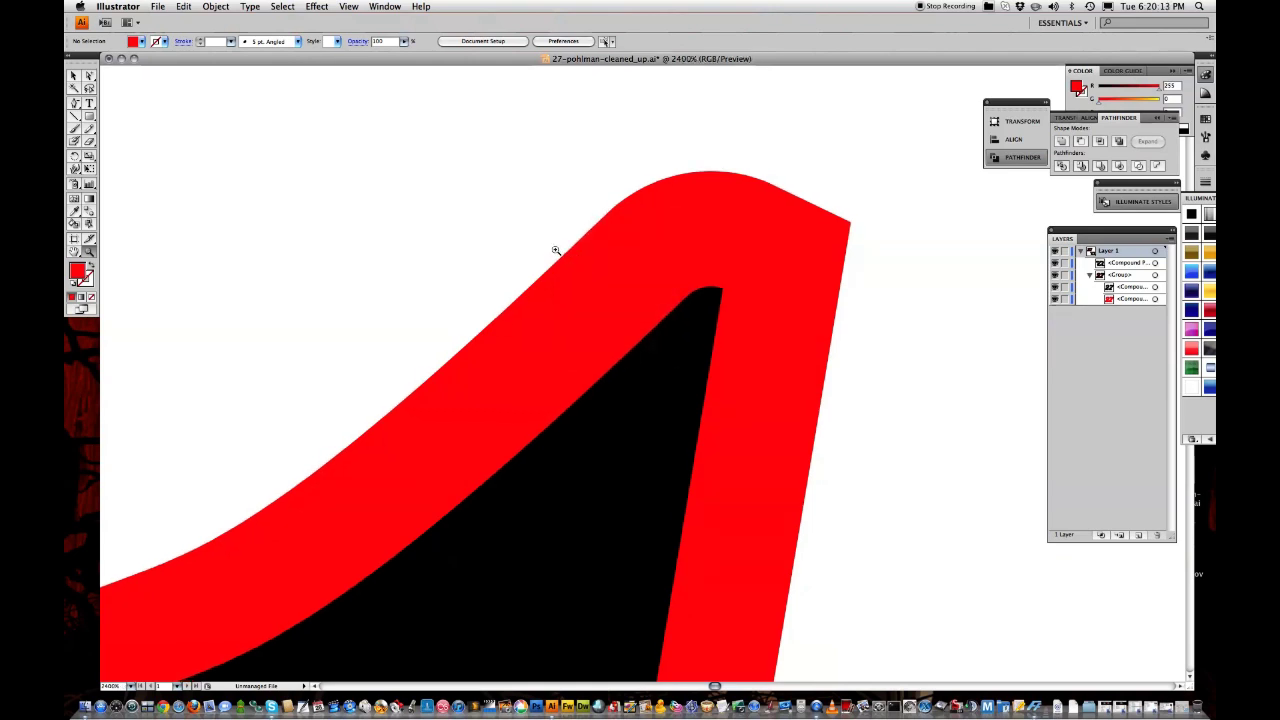
# - Zoom back out to 100% and select the red outline compound path
pyautogui.keyDown('alt'); pyautogui.click(427, 231); pyautogui.keyUp('alt')
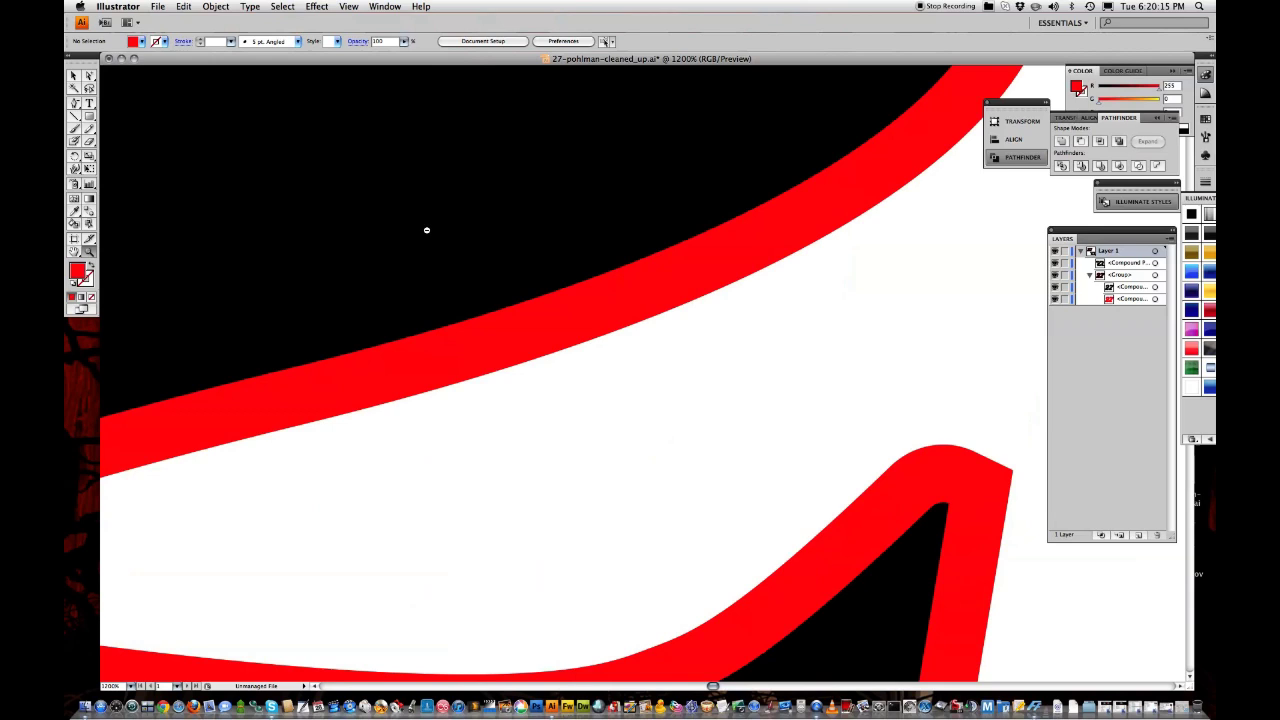
pyautogui.keyDown('alt'); pyautogui.click(426, 230); pyautogui.keyUp('alt')
pyautogui.keyDown('alt'); pyautogui.click(497, 277); pyautogui.keyUp('alt')
pyautogui.keyDown('alt'); pyautogui.click(623, 346); pyautogui.keyUp('alt')
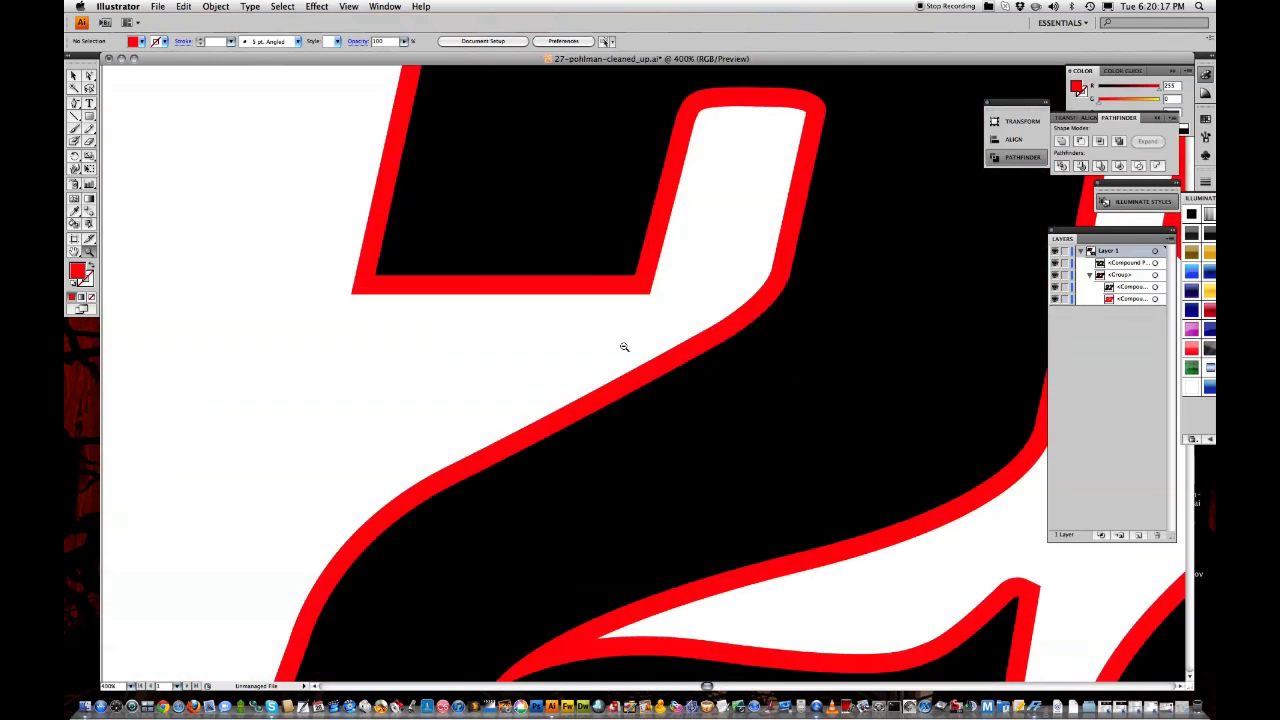
pyautogui.keyDown('alt'); pyautogui.click(688, 371); pyautogui.keyUp('alt')
pyautogui.keyDown('alt'); pyautogui.click(737, 383); pyautogui.keyUp('alt')
pyautogui.keyDown('alt'); pyautogui.click(768, 390); pyautogui.keyUp('alt')
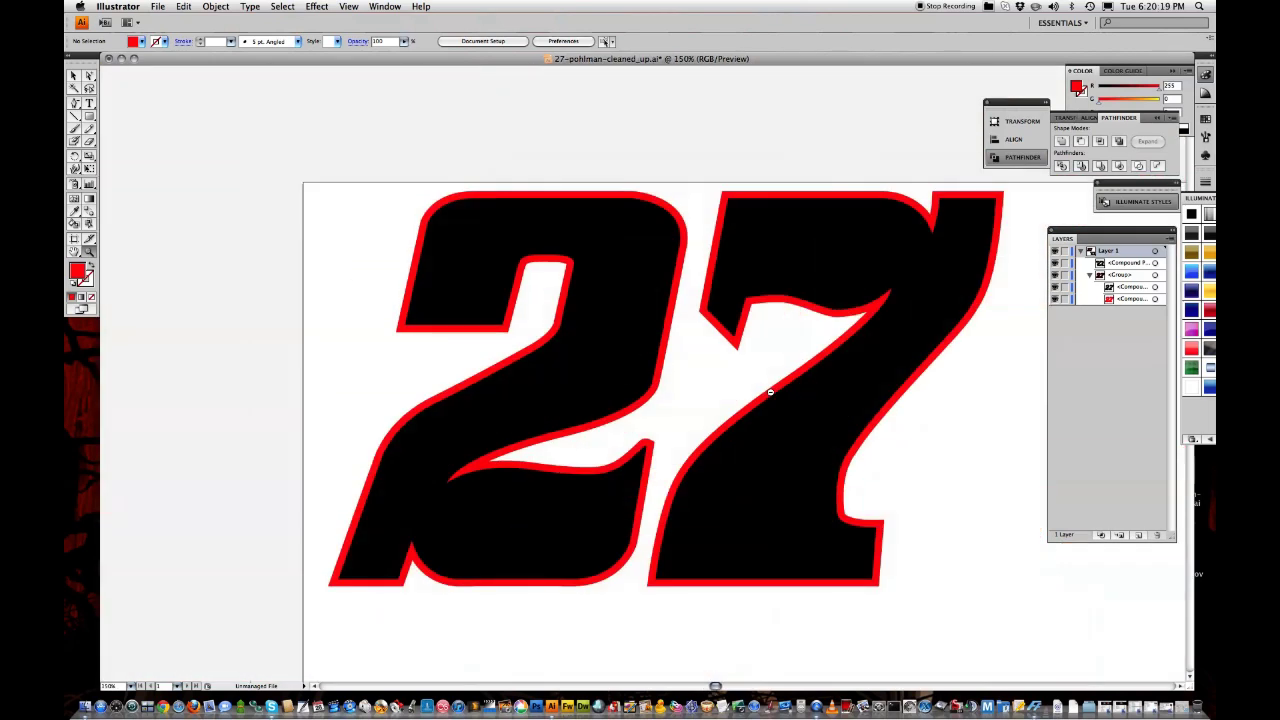
pyautogui.keyDown('alt'); pyautogui.click(709, 381); pyautogui.keyUp('alt')
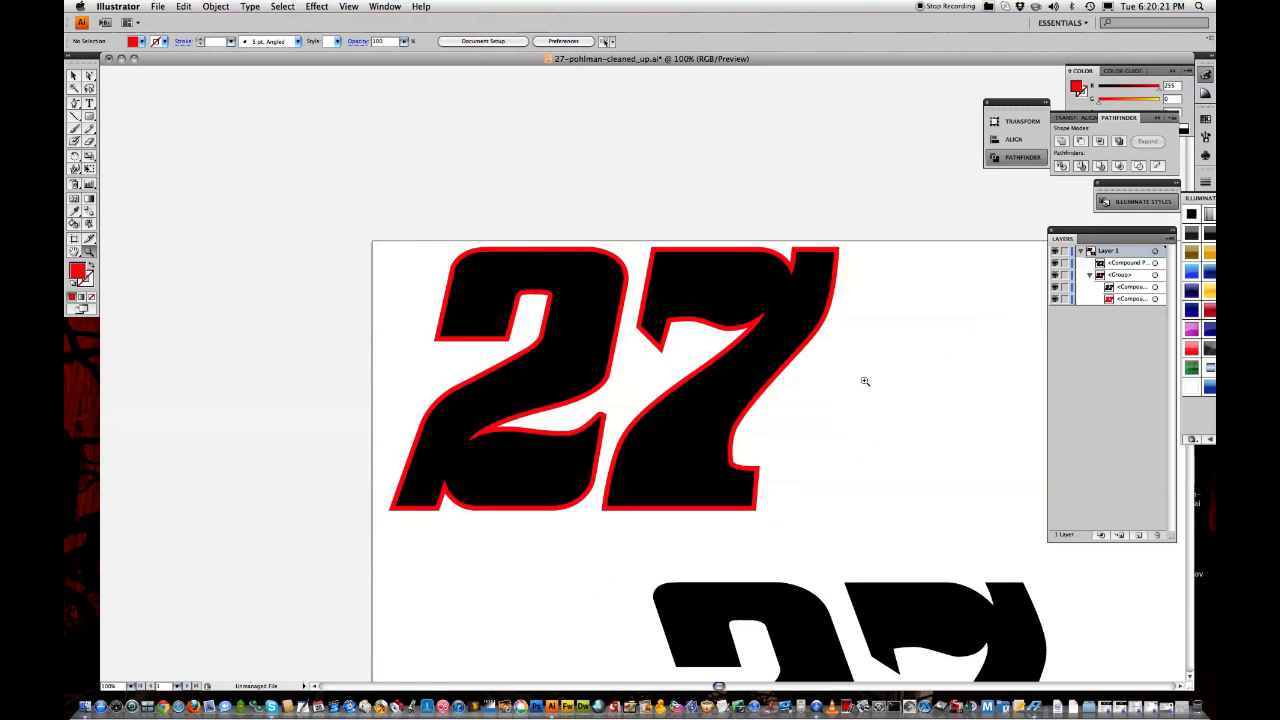
pyautogui.click(1155, 300)
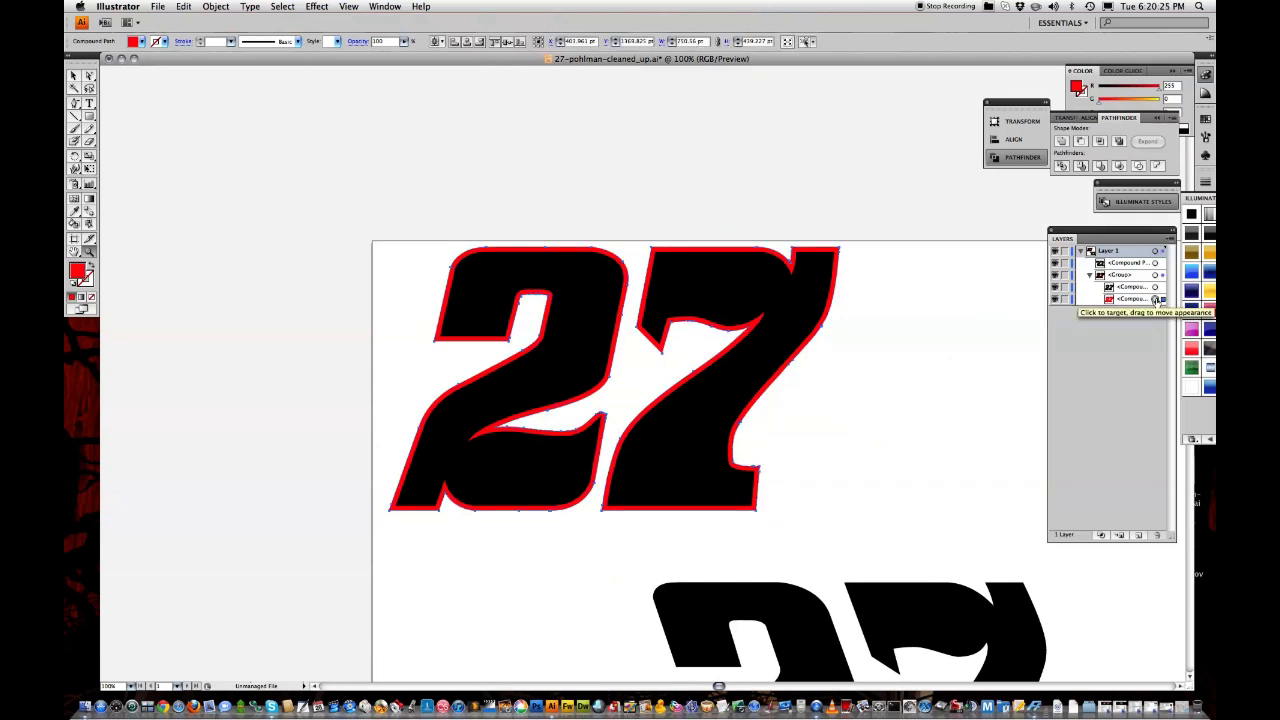
pyautogui.click(218, 7)
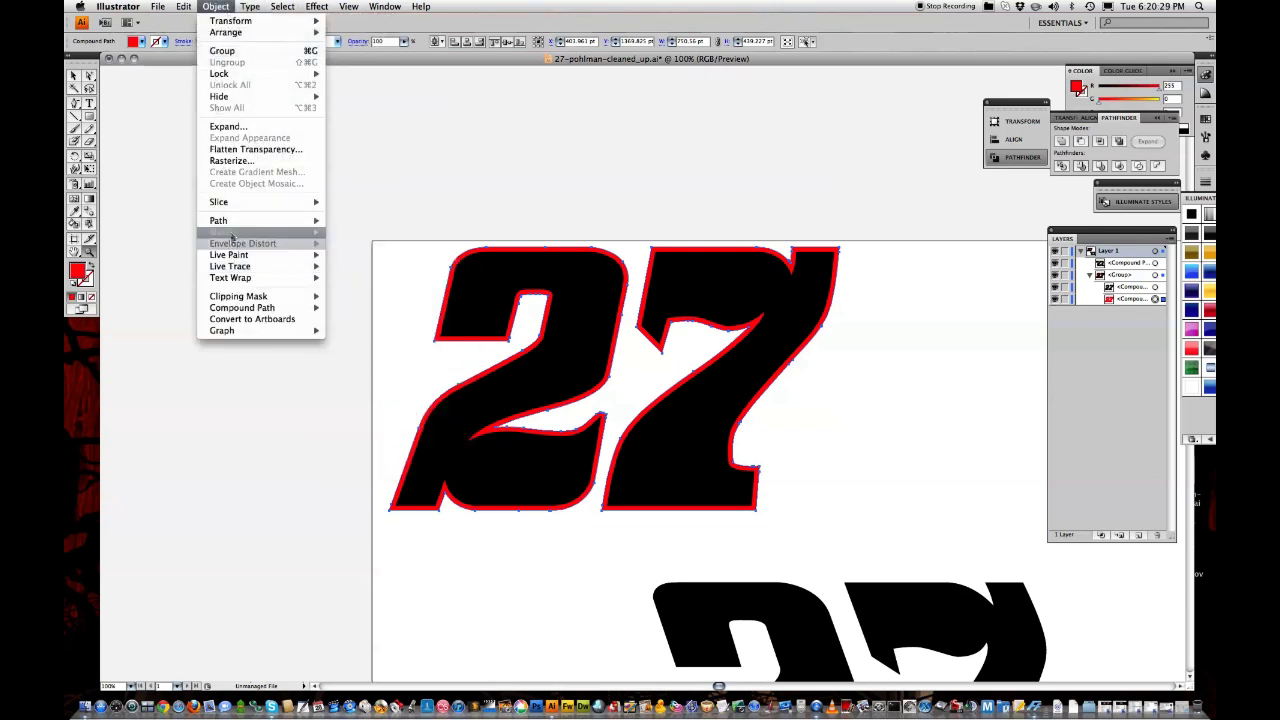
# - Offset the red outline shape by 4 pt with Preview on
pyautogui.moveTo(225, 220)
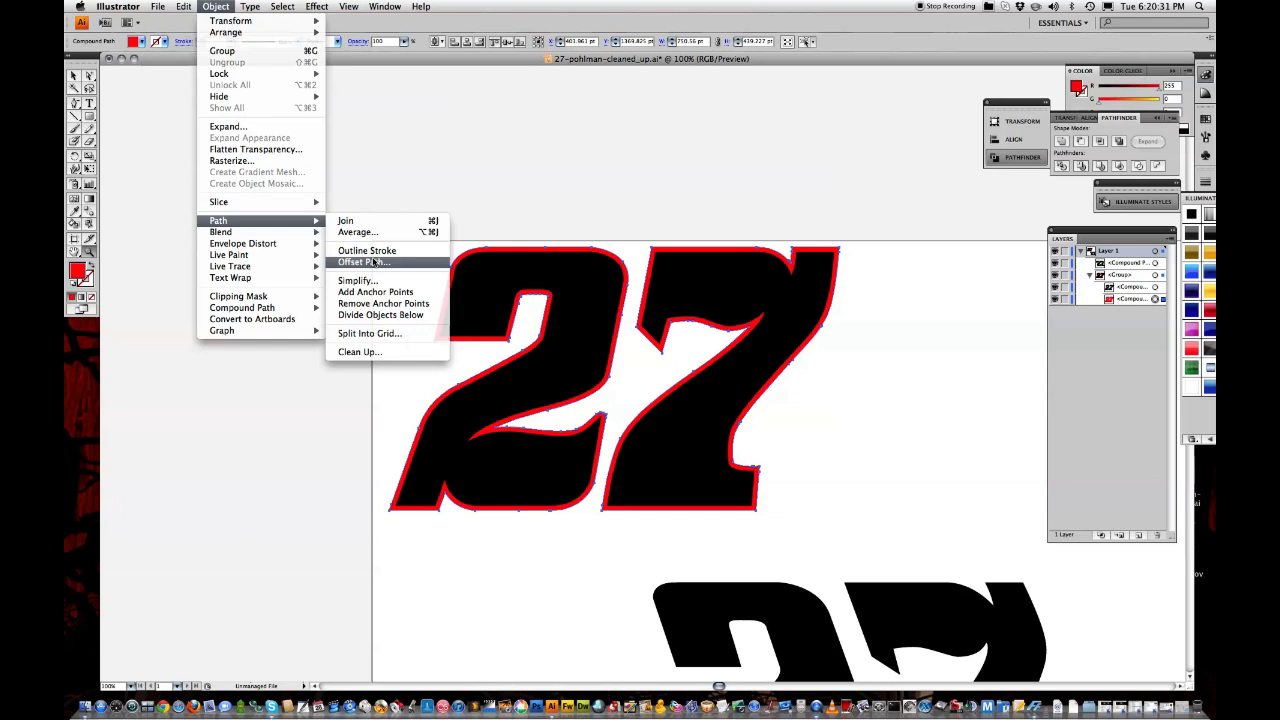
pyautogui.click(362, 262)
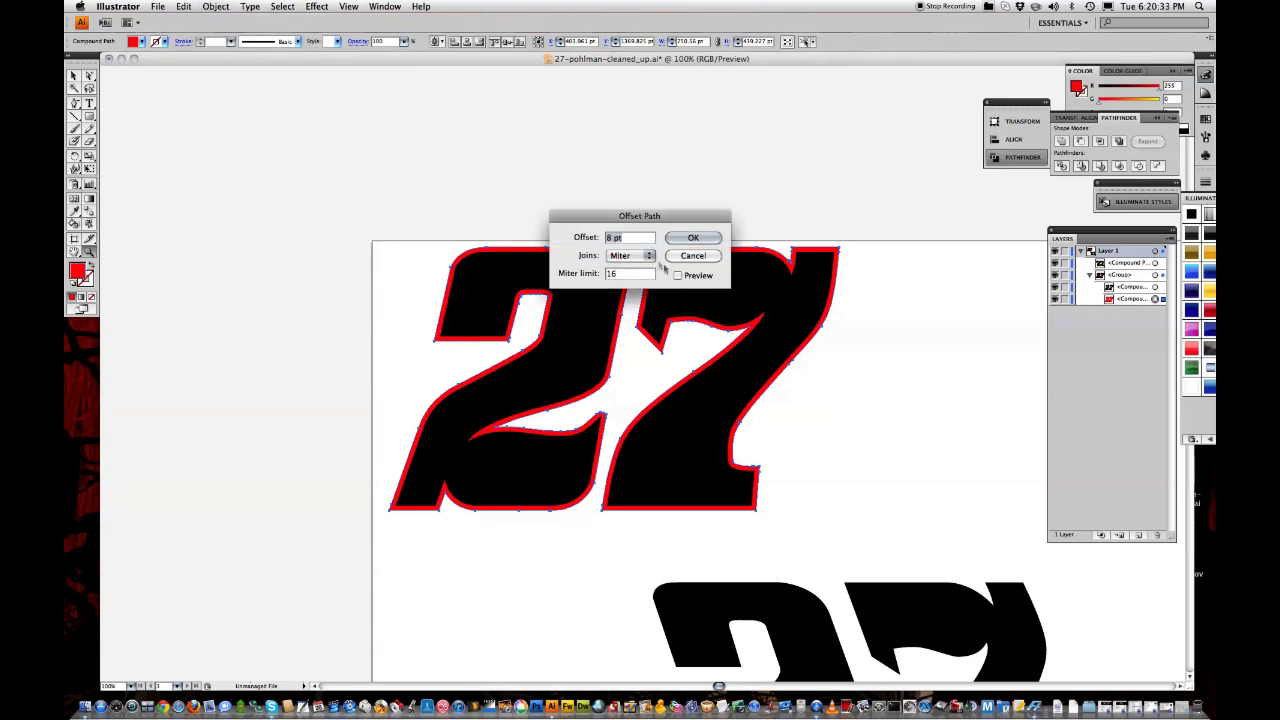
pyautogui.click(614, 237)
pyautogui.doubleClick(605, 237)
pyautogui.write('4')
pyautogui.click(678, 276)
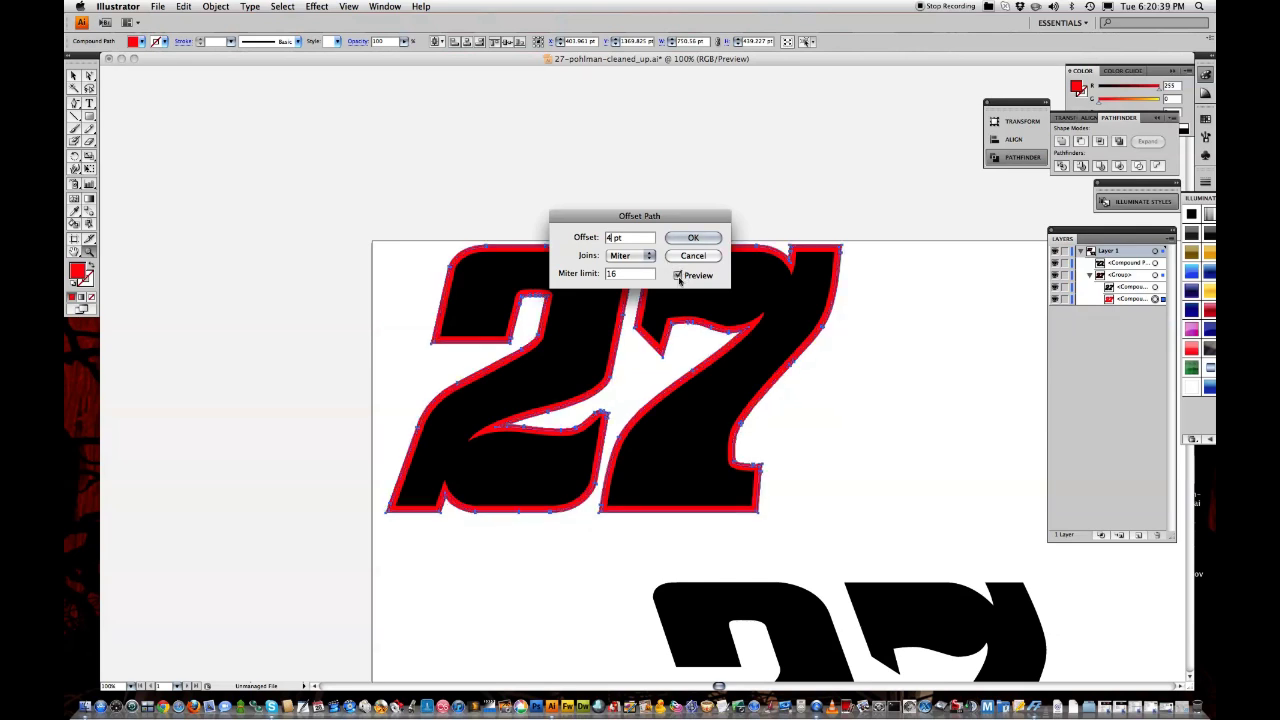
pyautogui.click(693, 238)
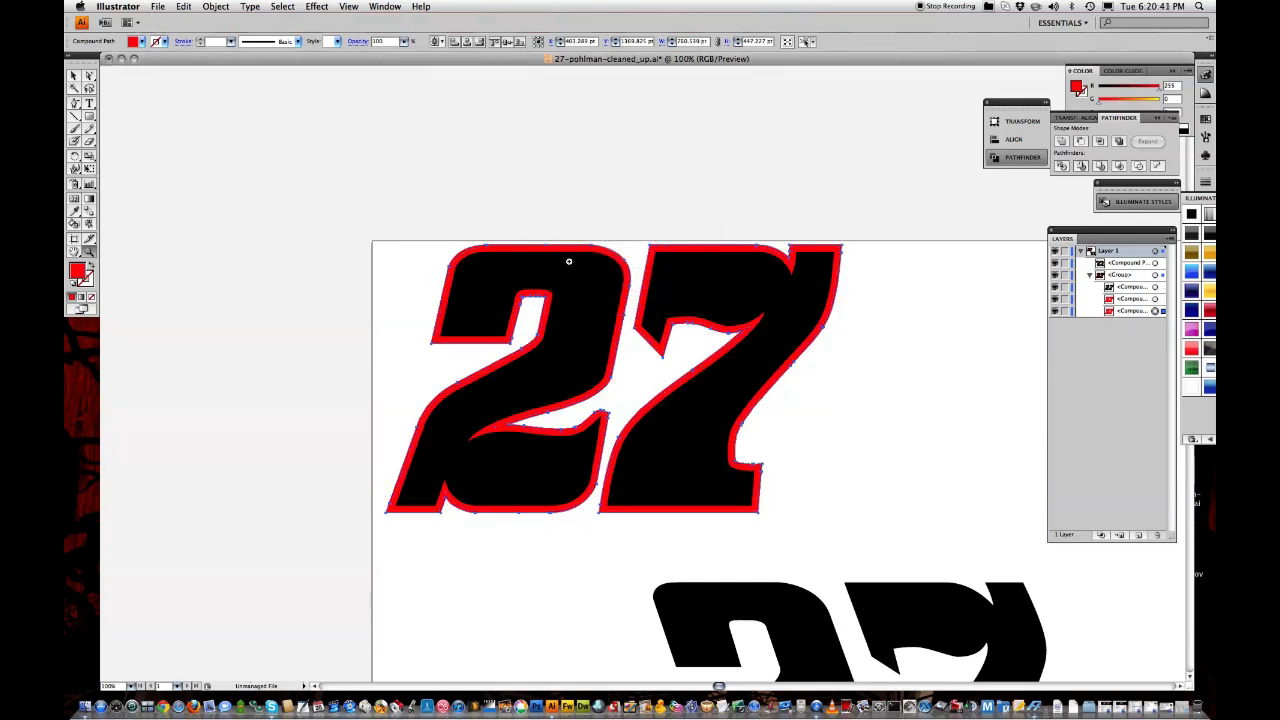
# - Fill the new offset shape with grey 999999
pyautogui.doubleClick(78, 275)
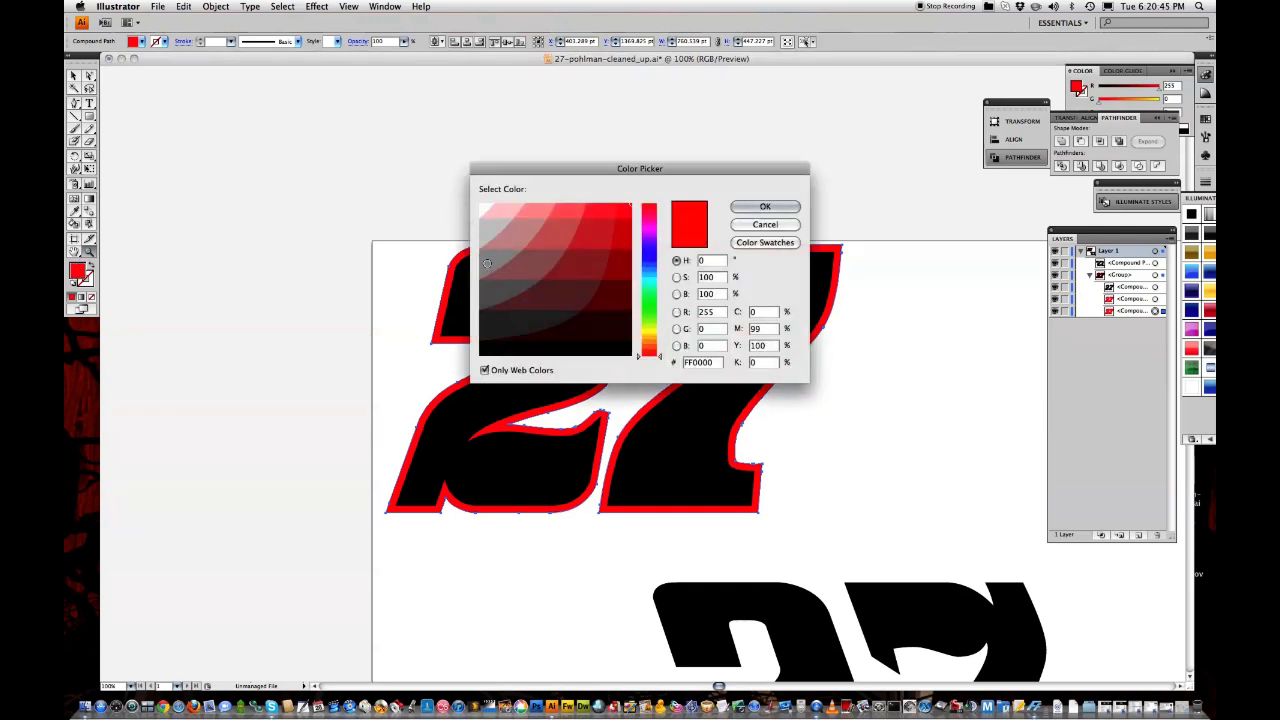
pyautogui.click(487, 263)
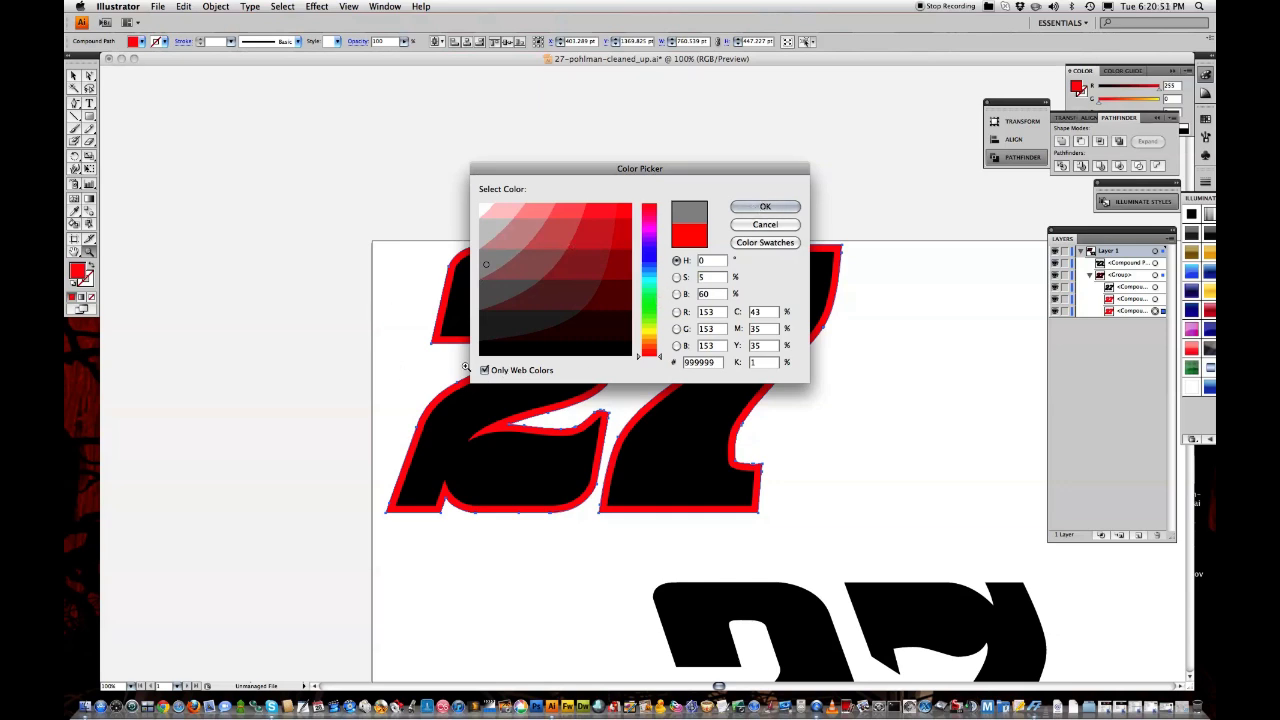
pyautogui.click(484, 371)
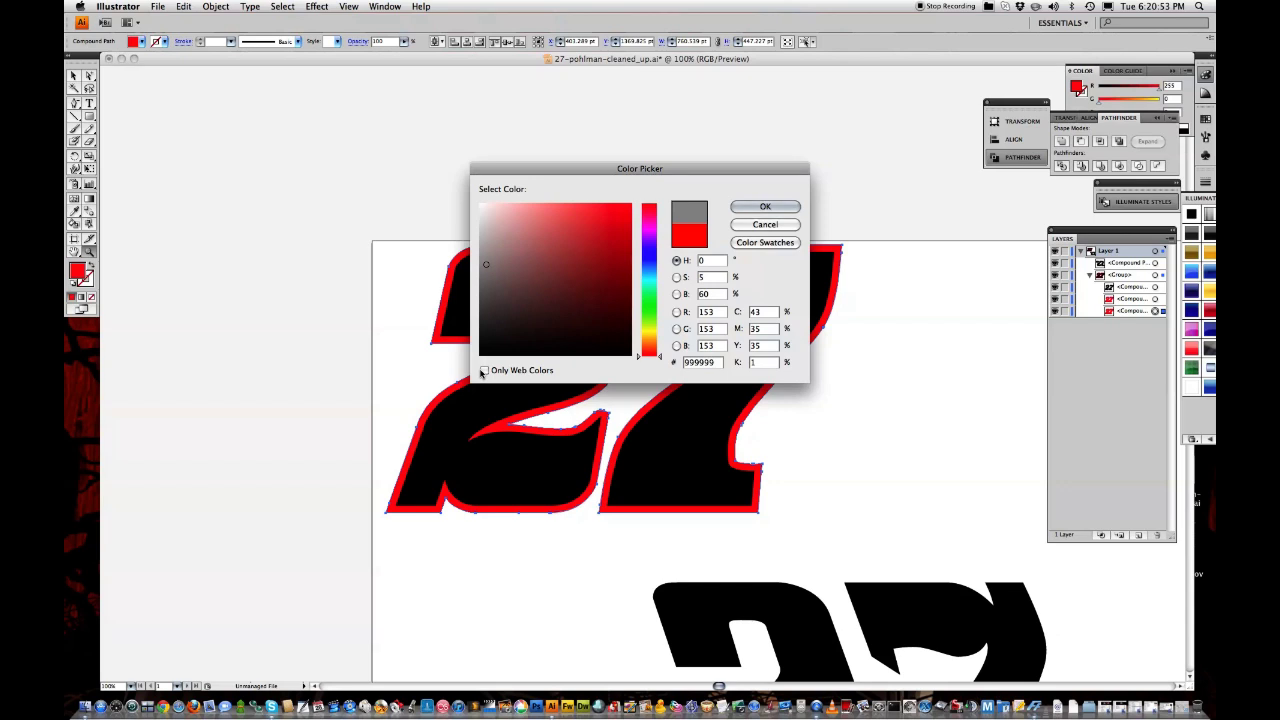
pyautogui.click(484, 371)
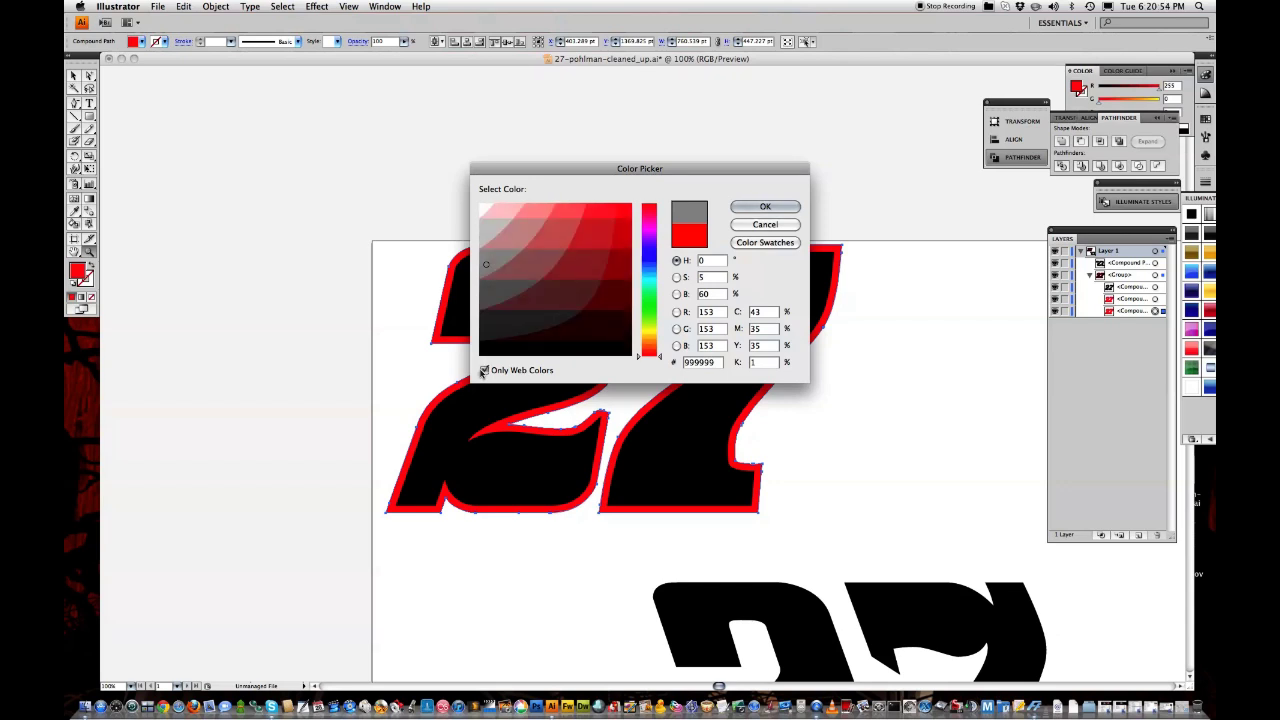
pyautogui.click(737, 210)
pyautogui.click(886, 417)
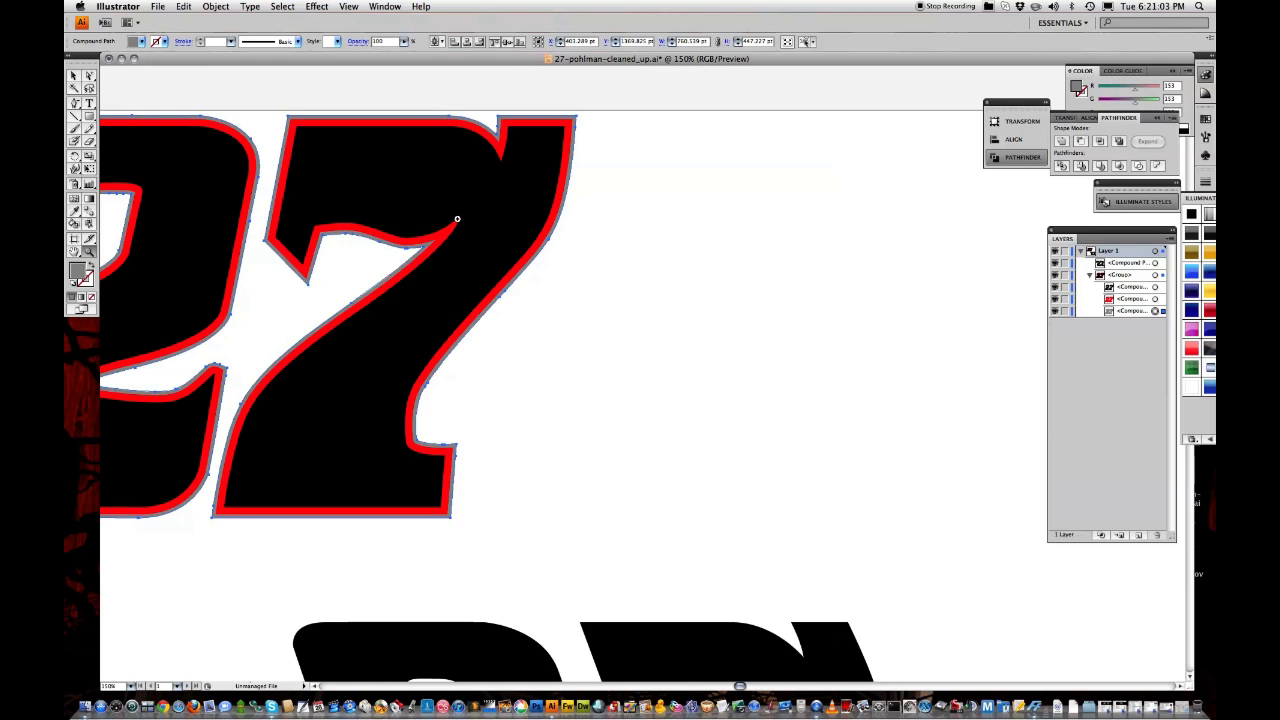
# - Return the view to 100% and select the outer grey shape in Layers
pyautogui.keyDown('alt'); pyautogui.click(434, 226); pyautogui.keyUp('alt')
pyautogui.keyDown('alt'); pyautogui.click(489, 248); pyautogui.keyUp('alt')
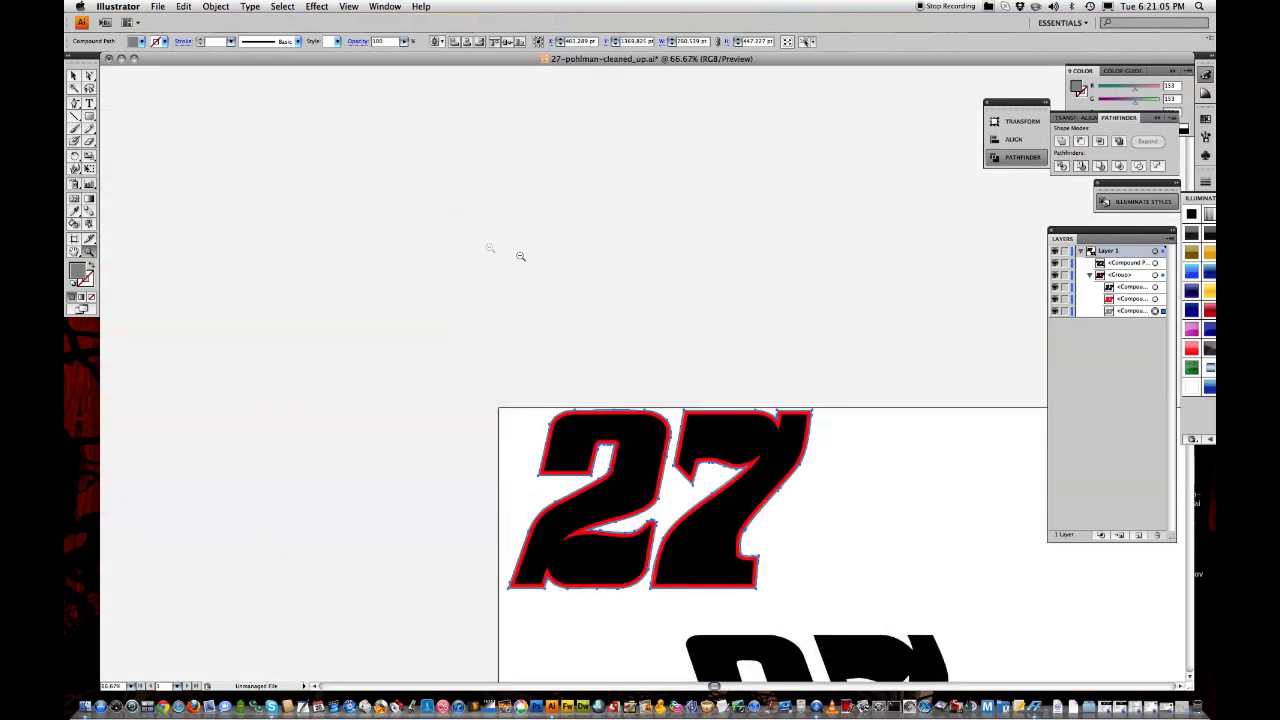
pyautogui.click(732, 467)
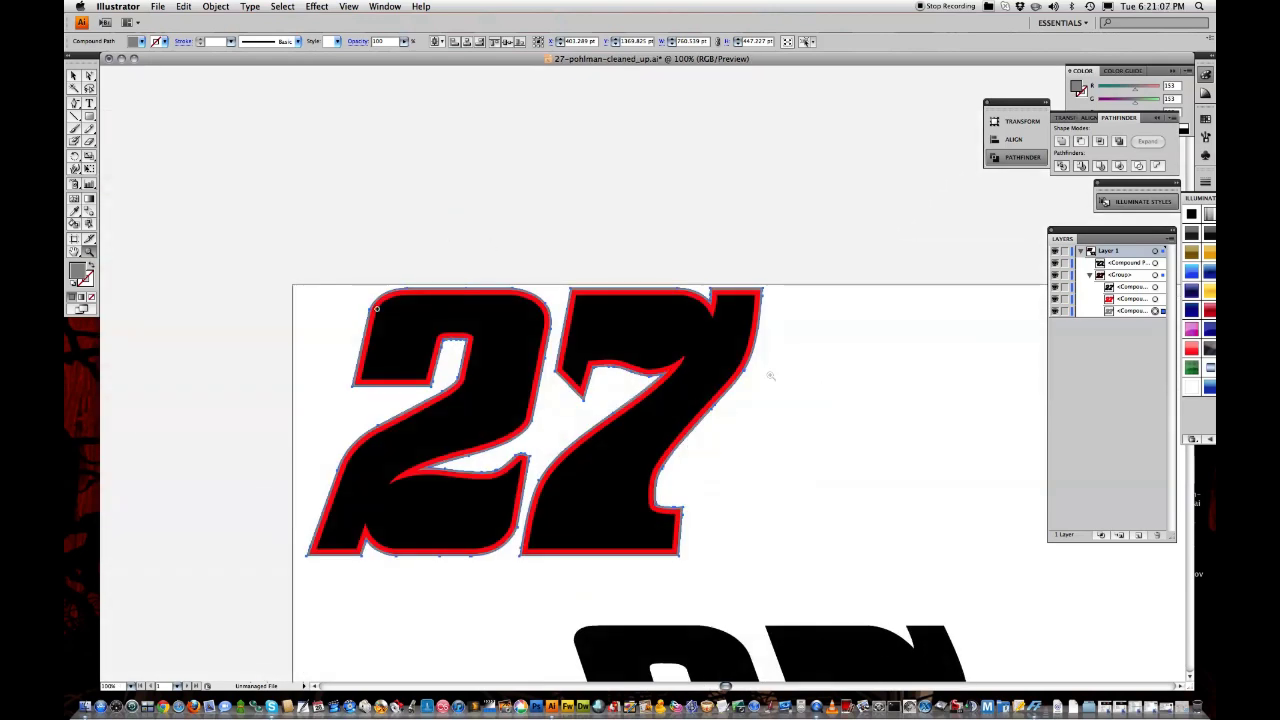
pyautogui.press('v')
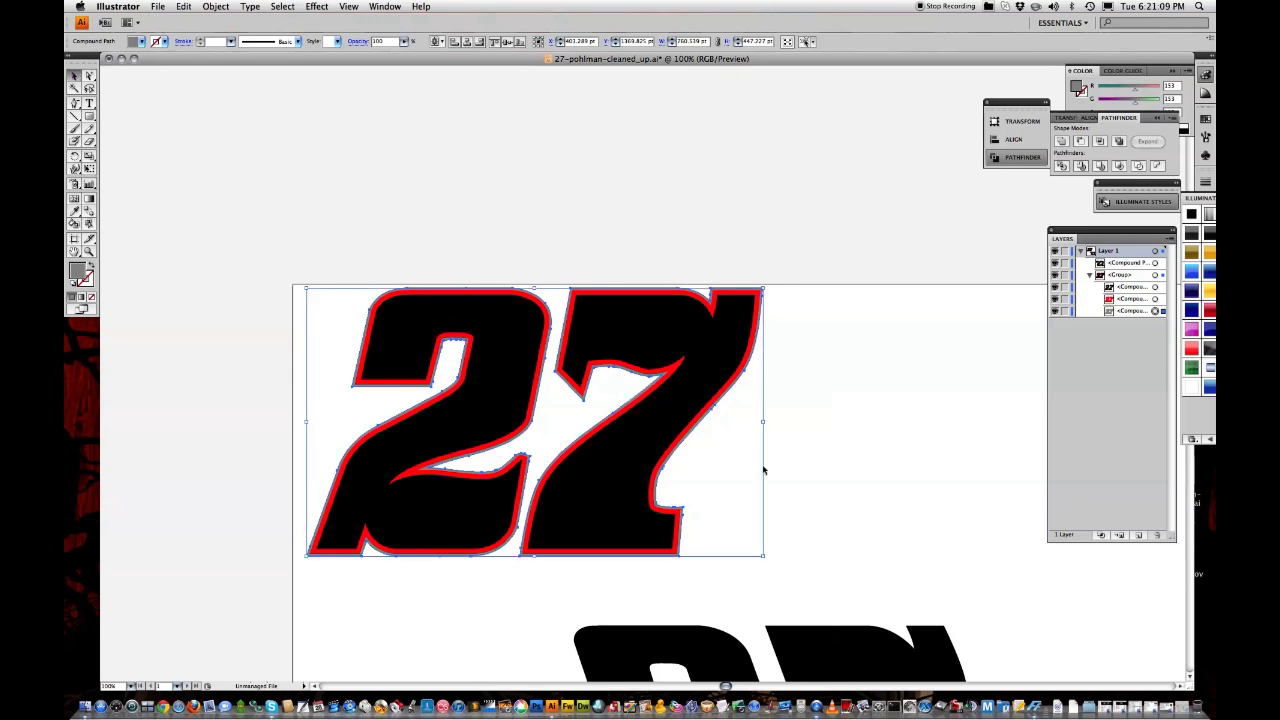
pyautogui.click(762, 469)
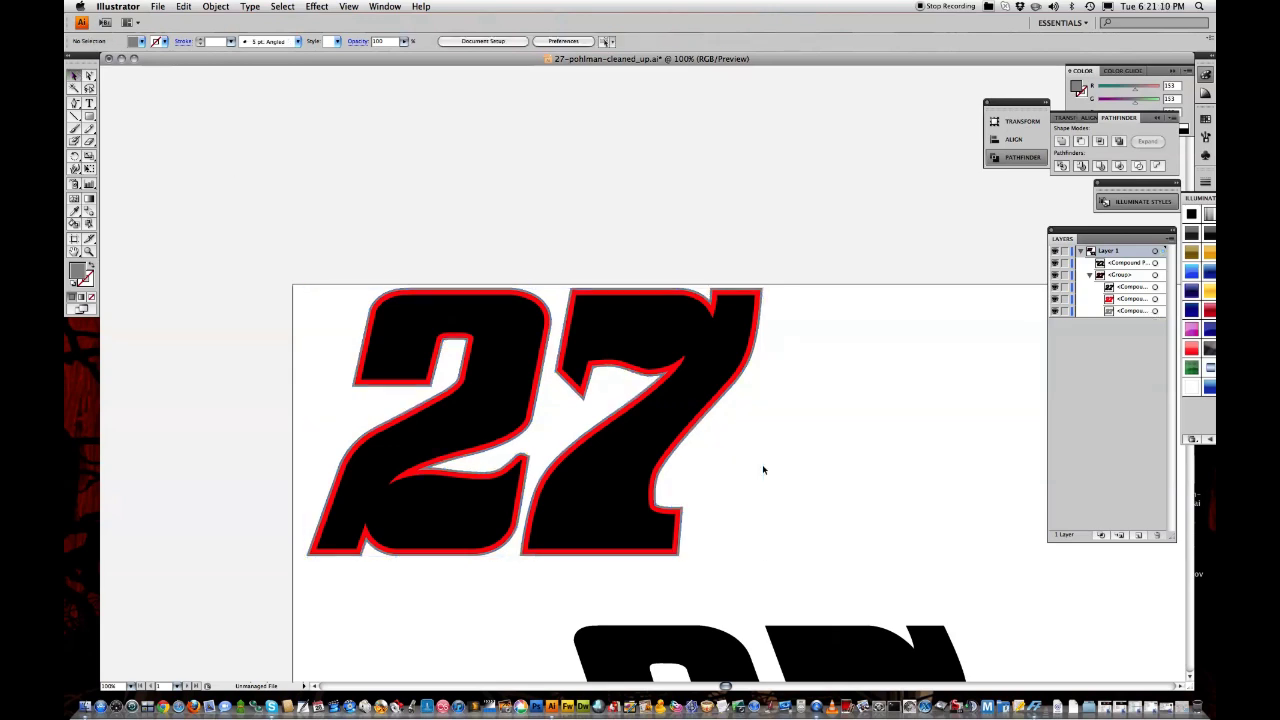
pyautogui.click(1155, 311)
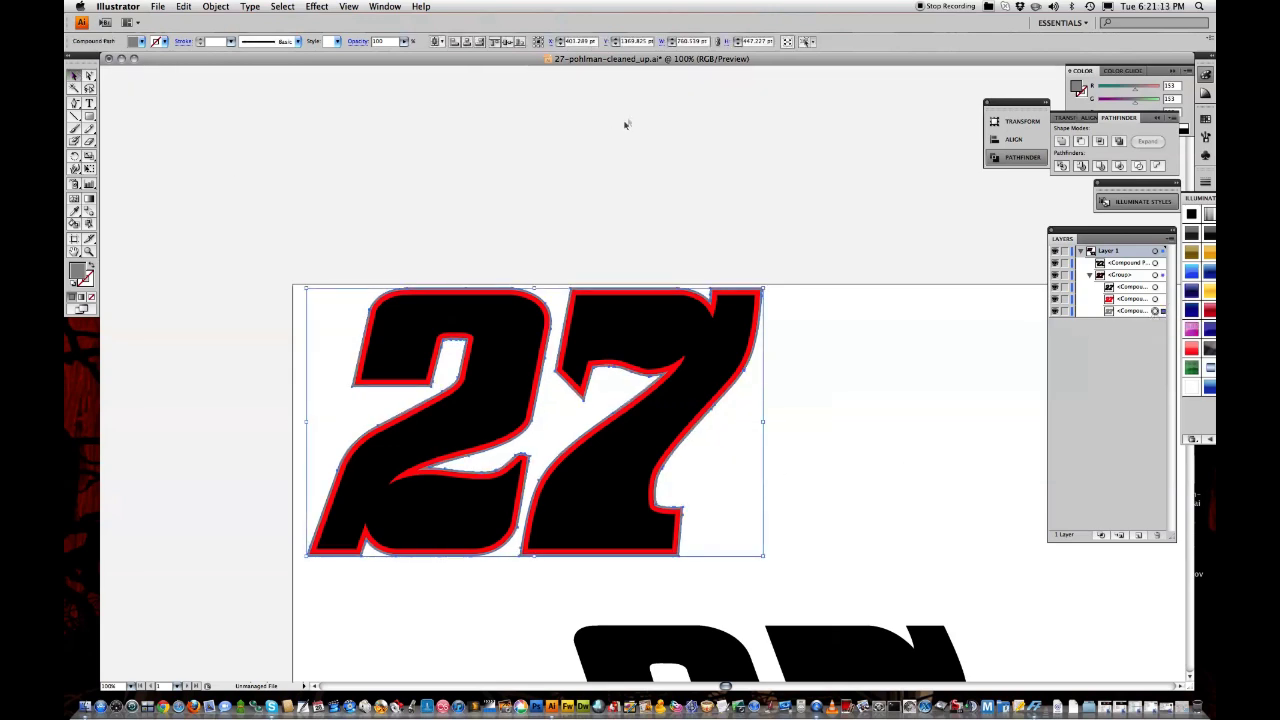
# - Add a 4 pt Miter offset outline around the grey shape
pyautogui.click(214, 7)
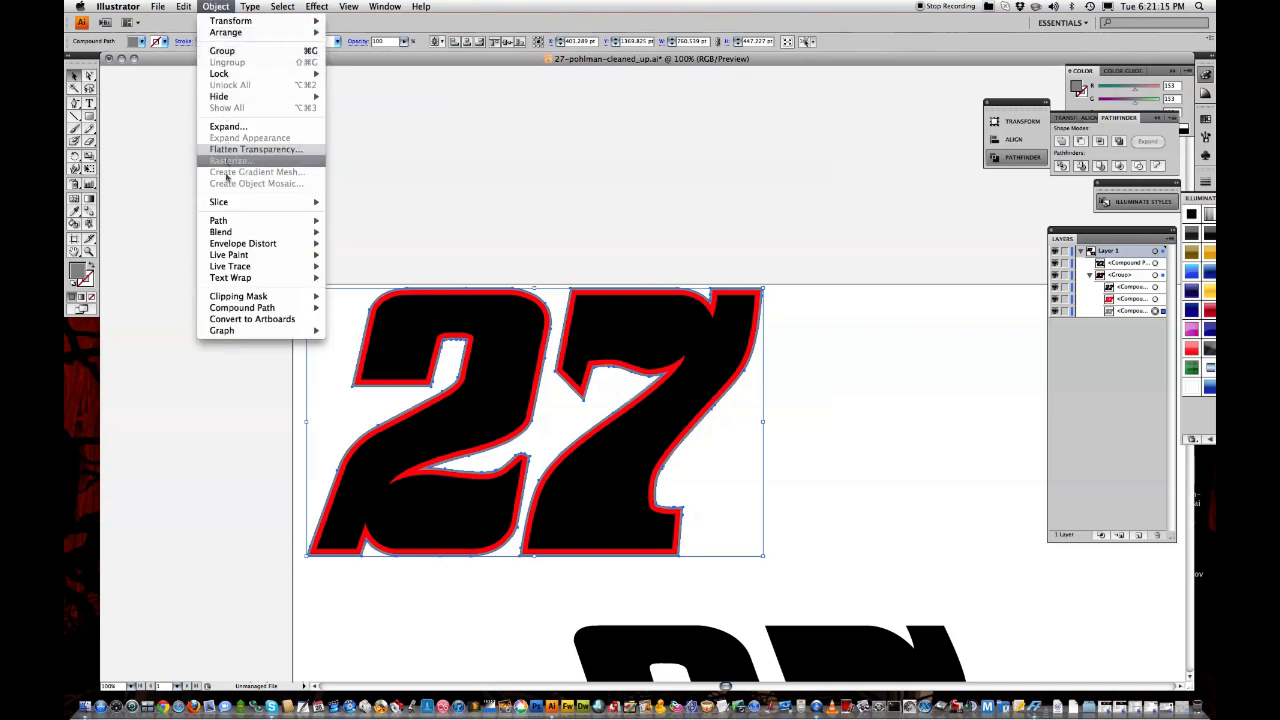
pyautogui.moveTo(240, 224)
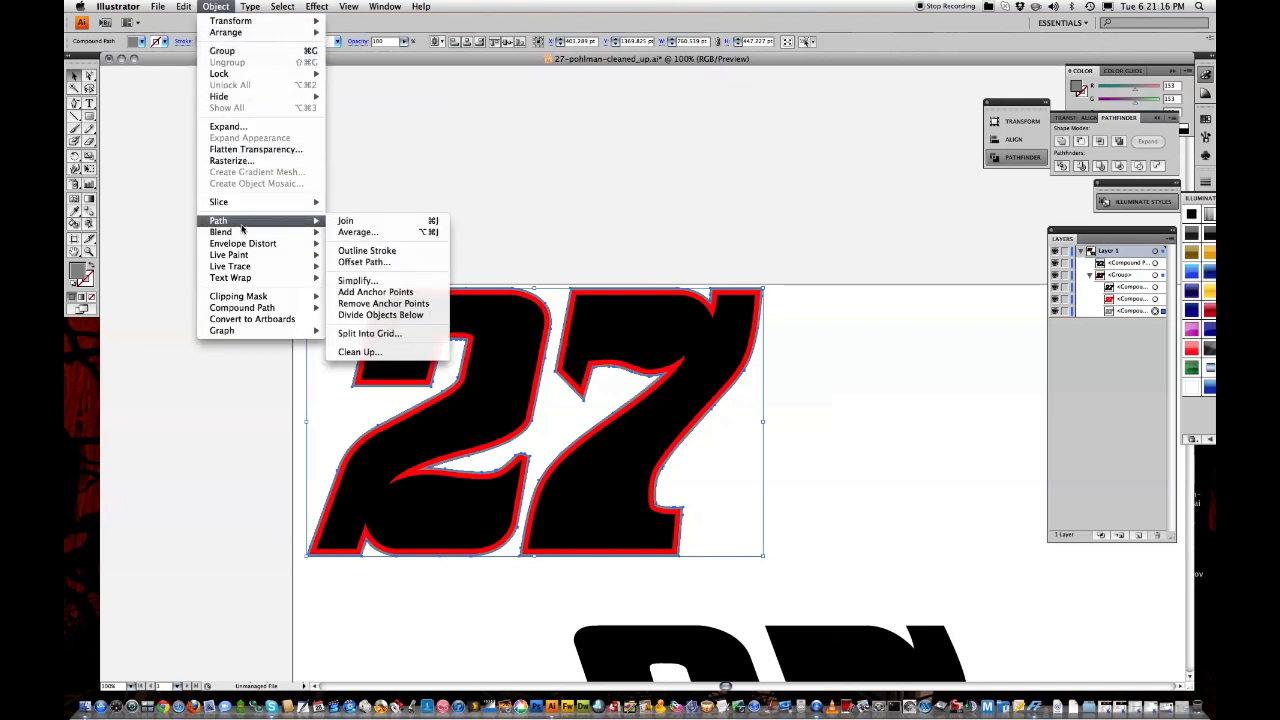
pyautogui.click(400, 262)
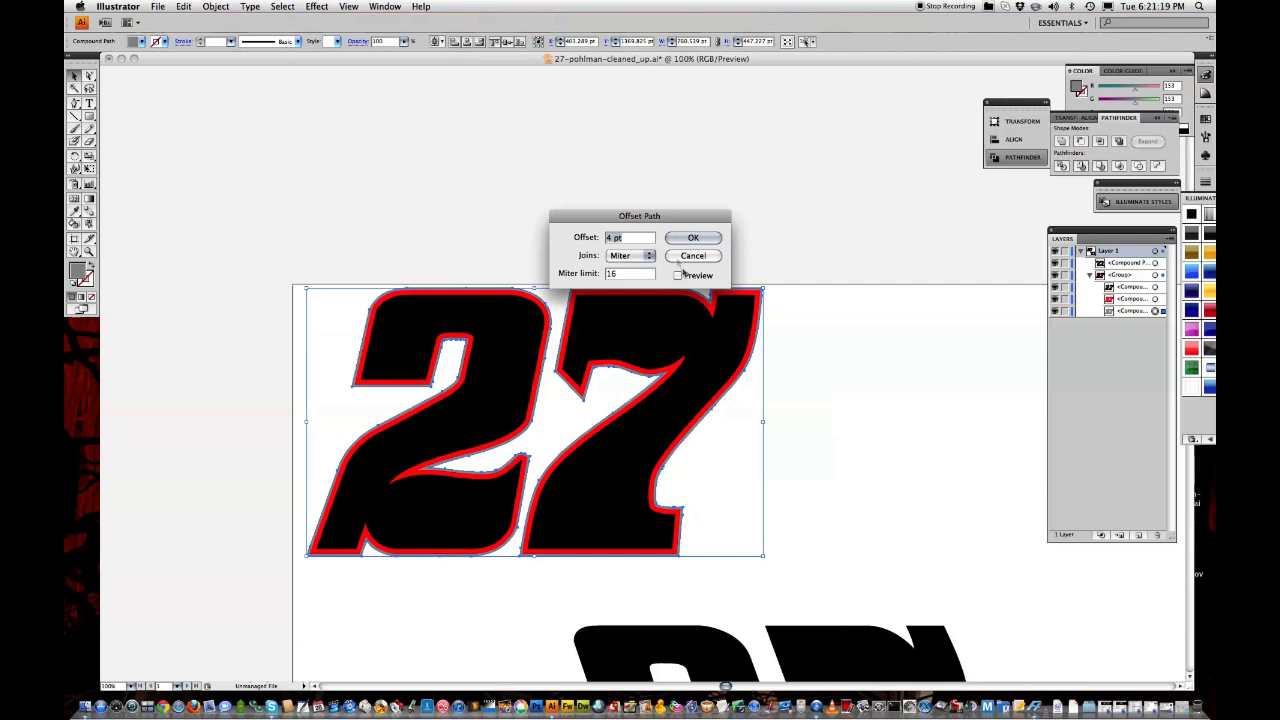
pyautogui.click(679, 276)
pyautogui.click(693, 238)
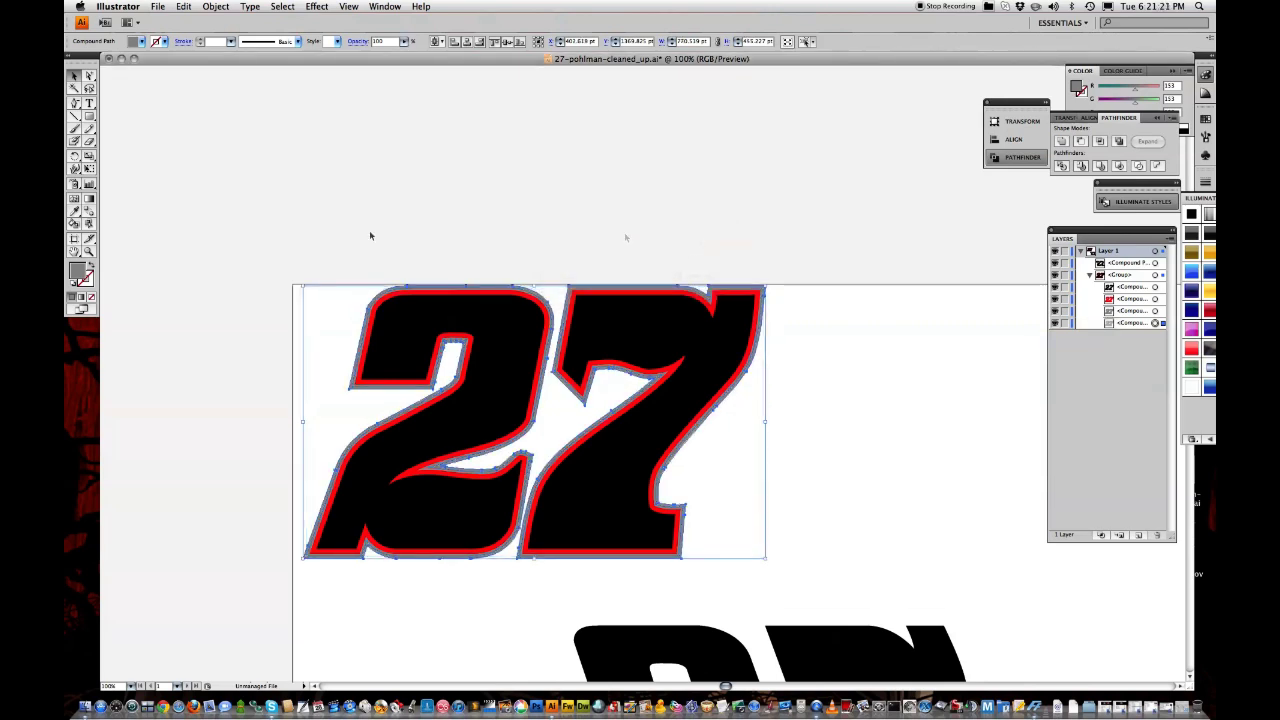
# - Fill the new outline with black 000000 and deselect the artwork
pyautogui.doubleClick(78, 270)
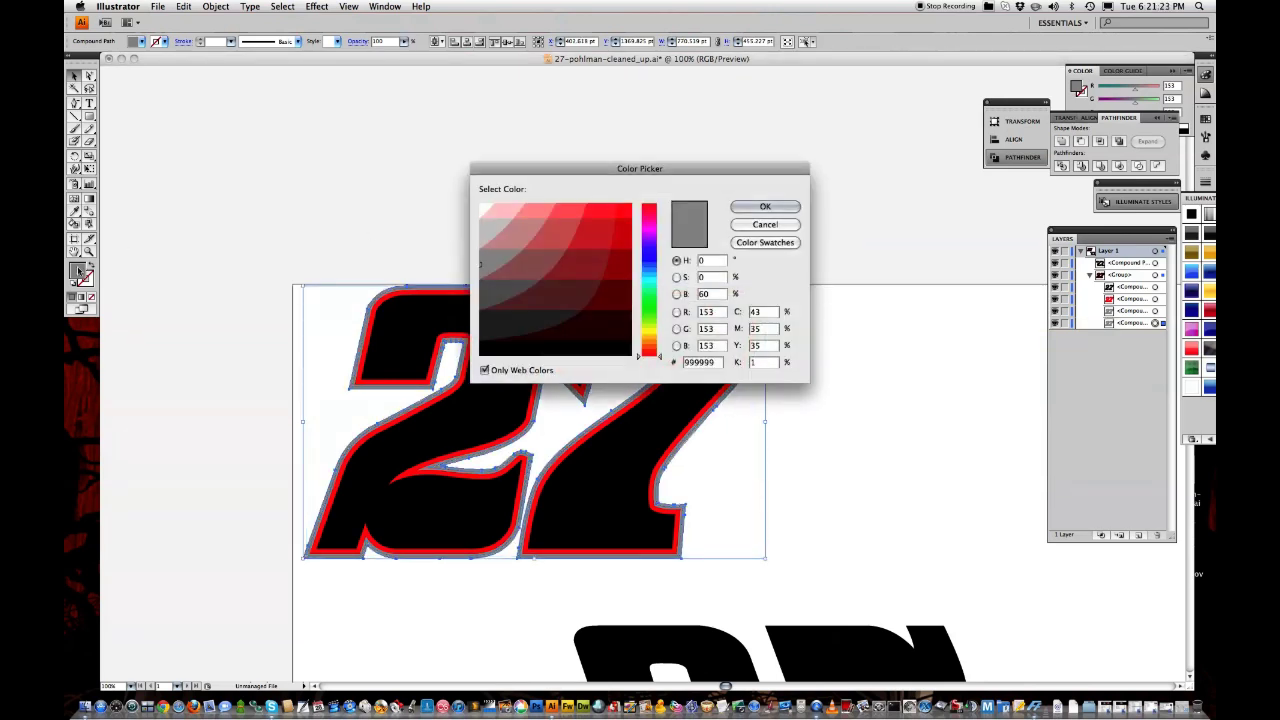
pyautogui.click(490, 354)
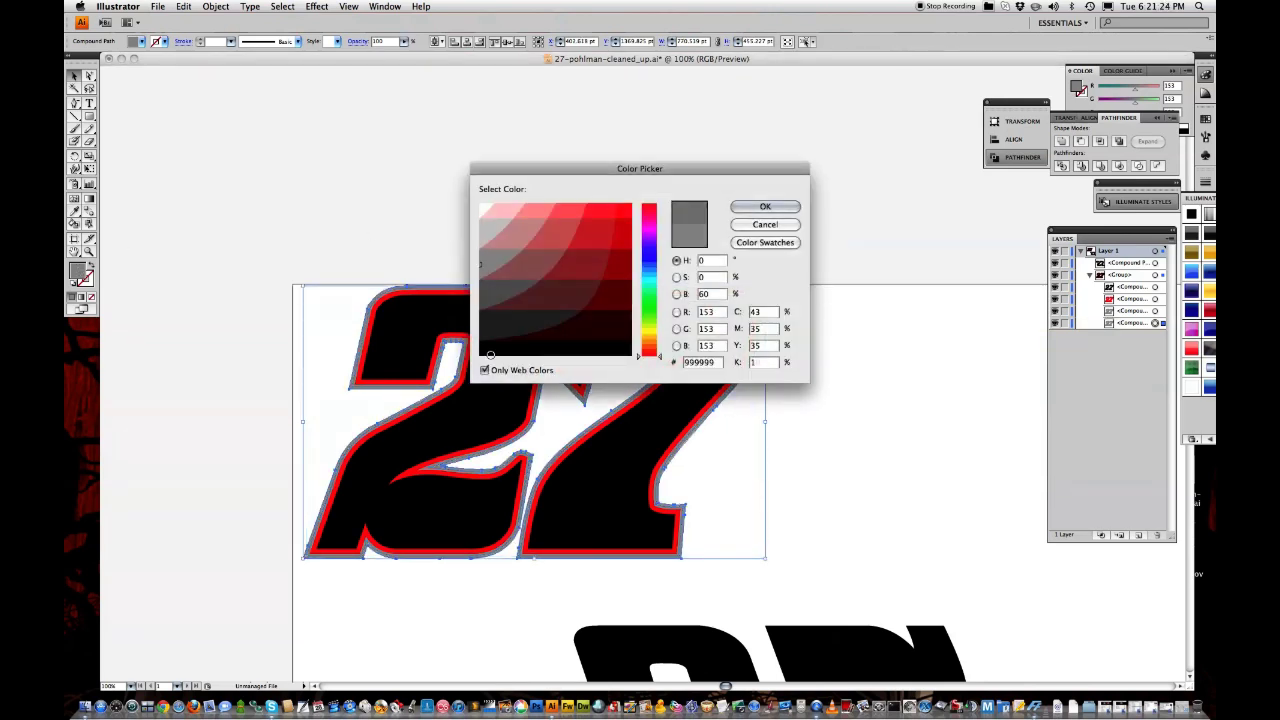
pyautogui.click(772, 205)
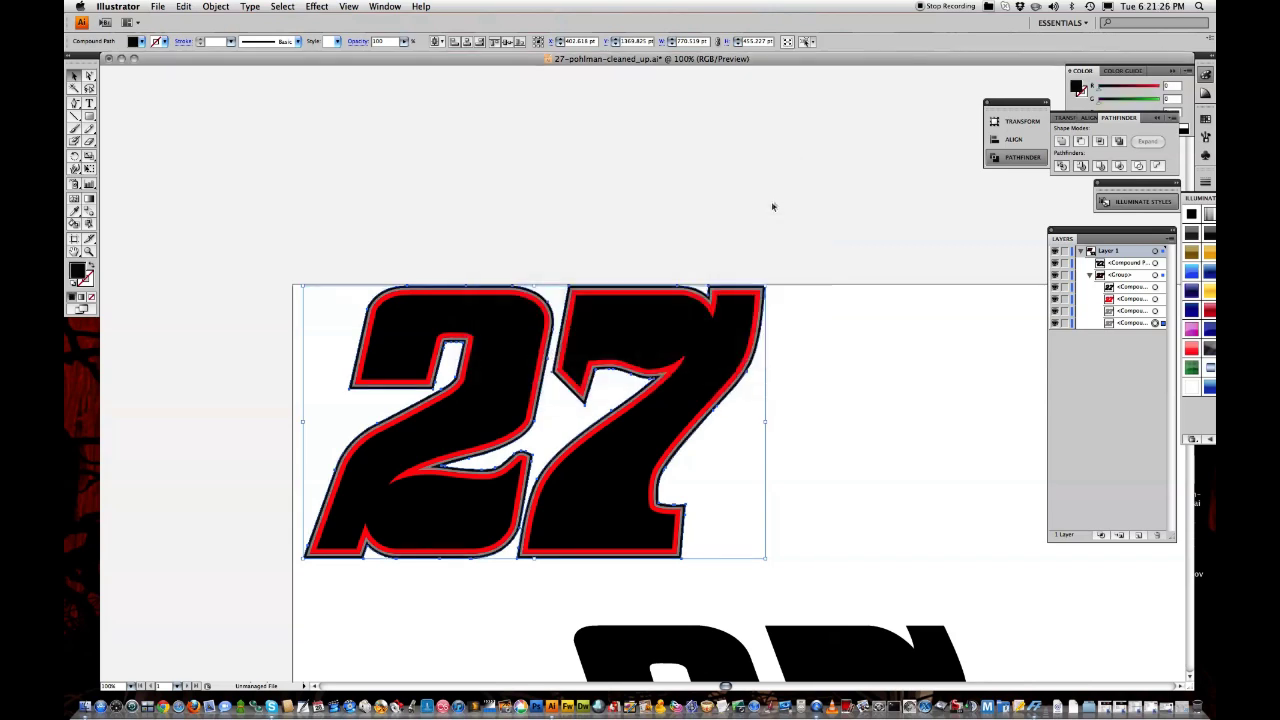
pyautogui.click(791, 330)
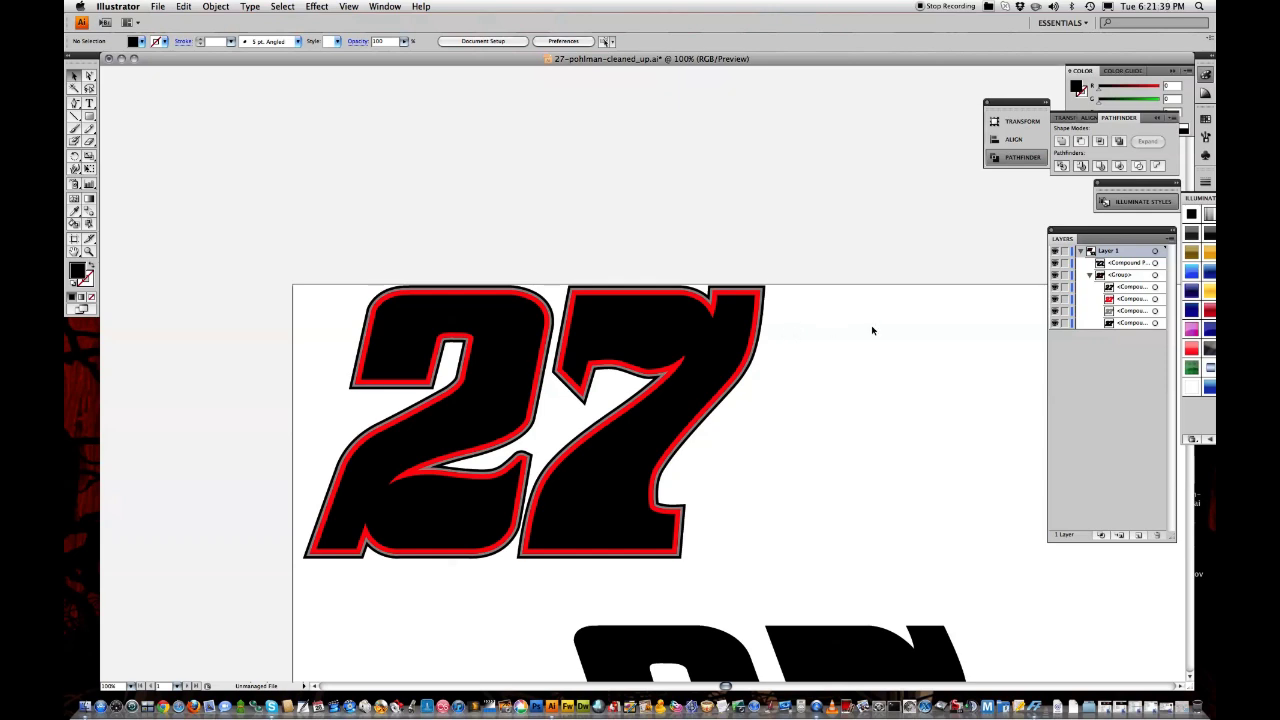
# - Target the outer black compound path of the upper 27 in Layers
pyautogui.click(1155, 323)
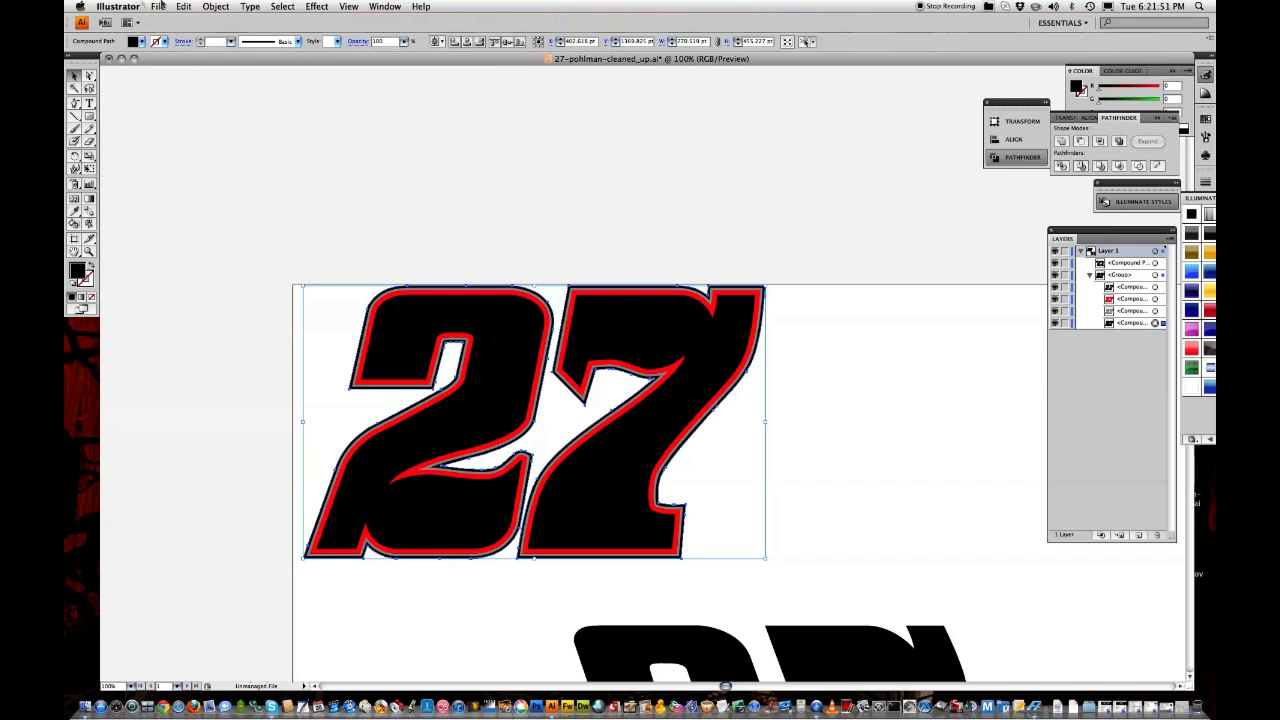
# - Copy the outer black outline and paste the copy in back
pyautogui.click(183, 6)
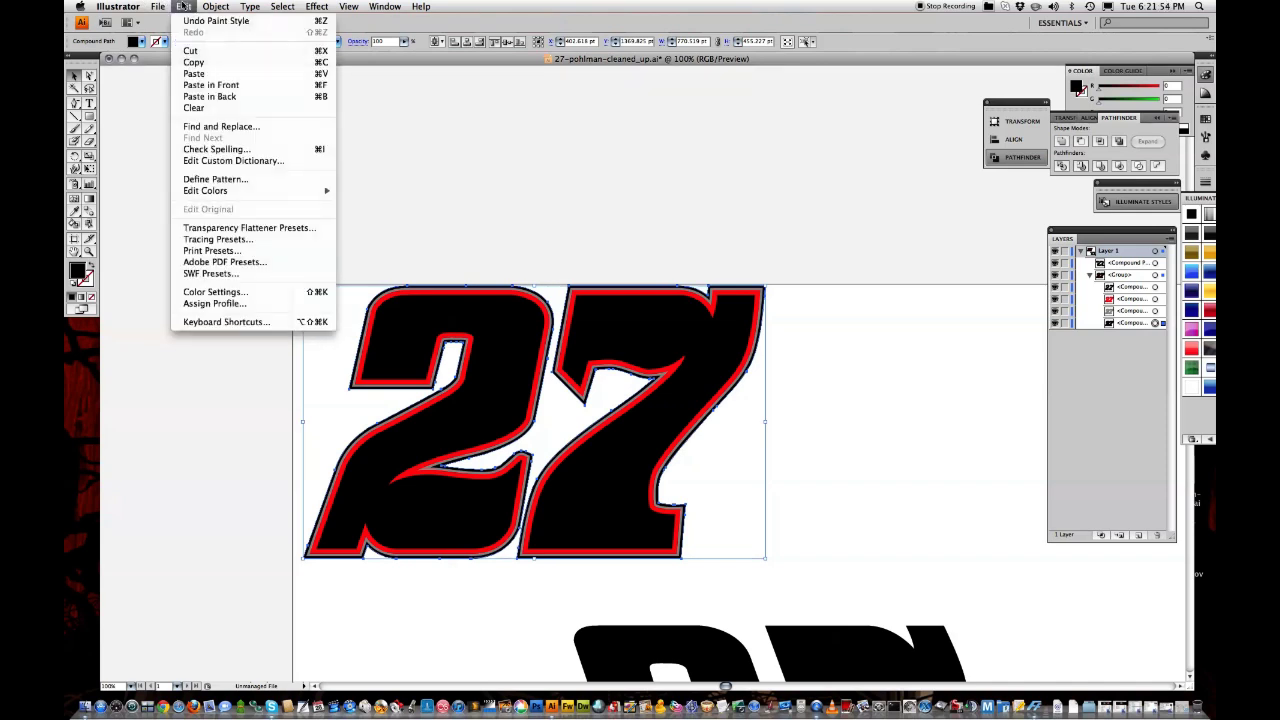
pyautogui.click(201, 66)
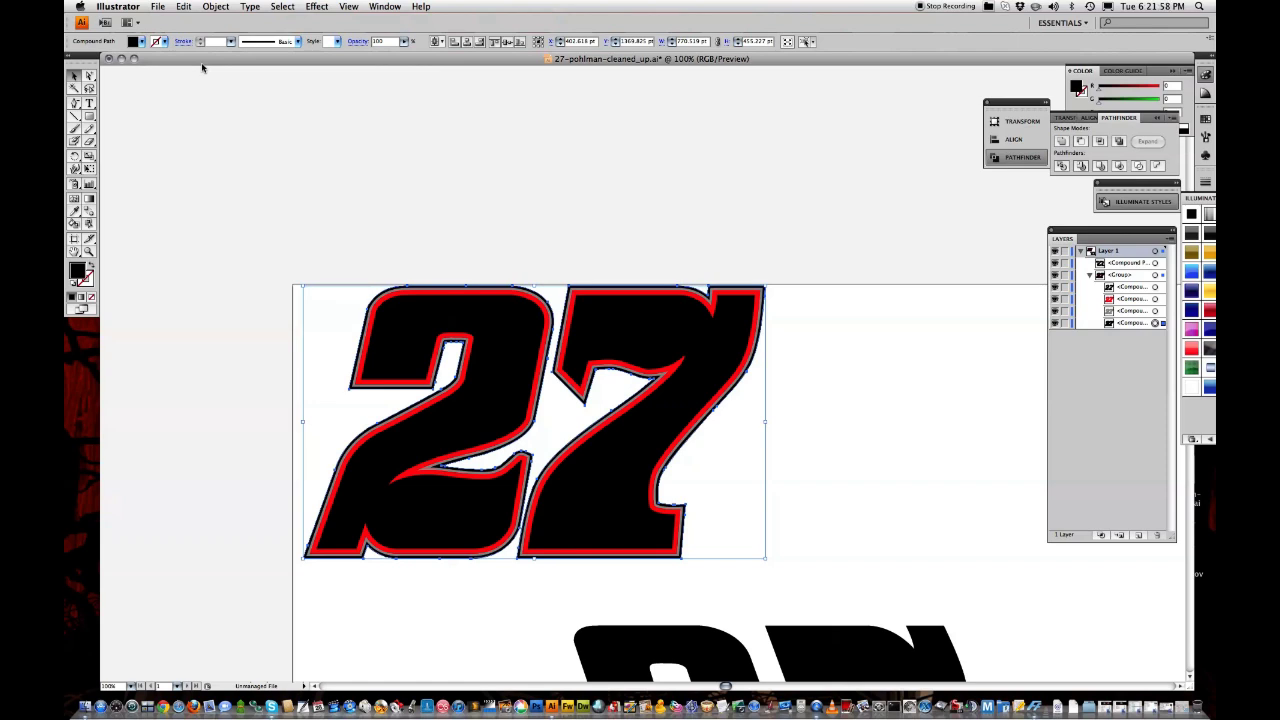
pyautogui.click(186, 7)
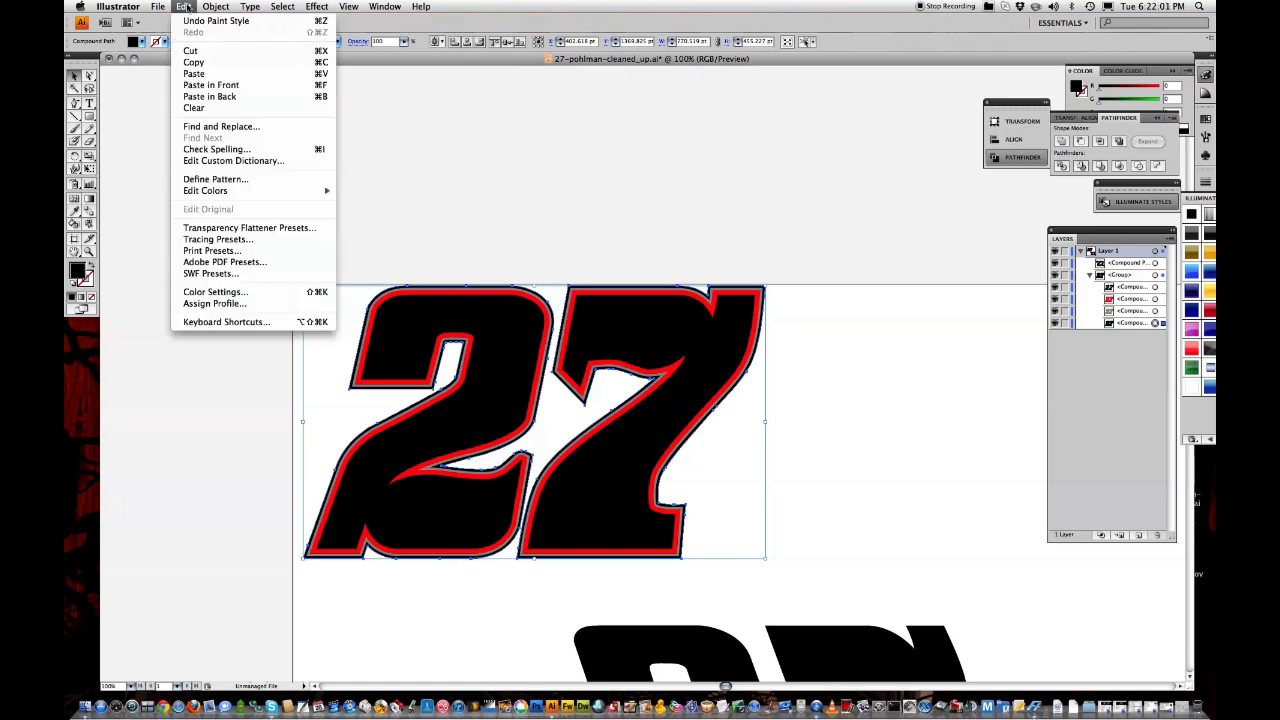
pyautogui.click(233, 97)
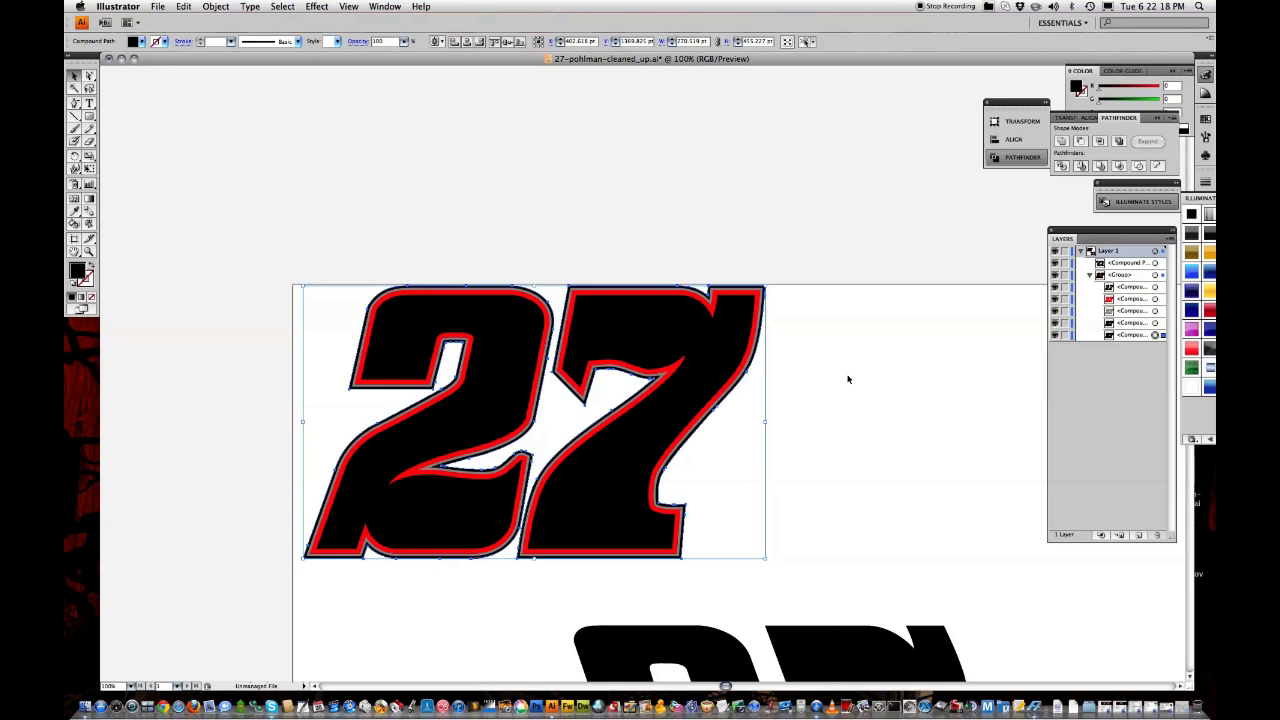
# - Nudge the back copy down and right to form a drop shadow
pyautogui.hotkey('shift', 'Right')
pyautogui.hotkey('shift', 'Down')
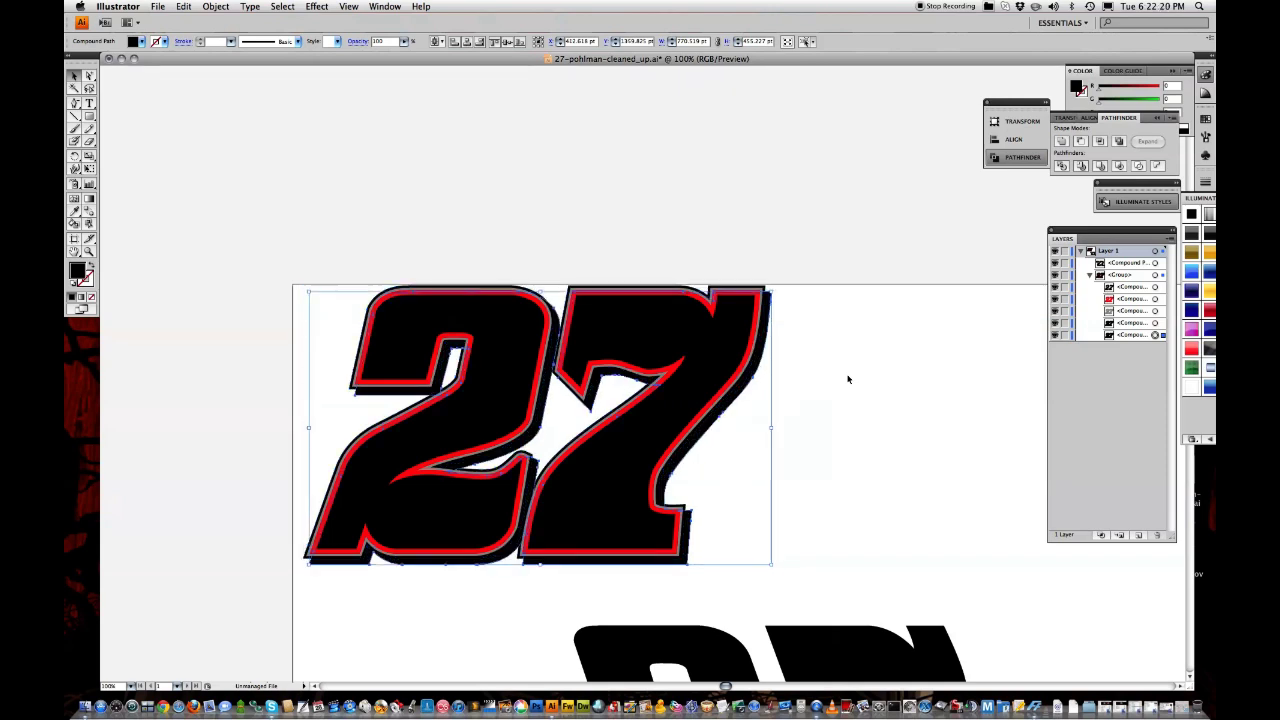
pyautogui.press('Left')
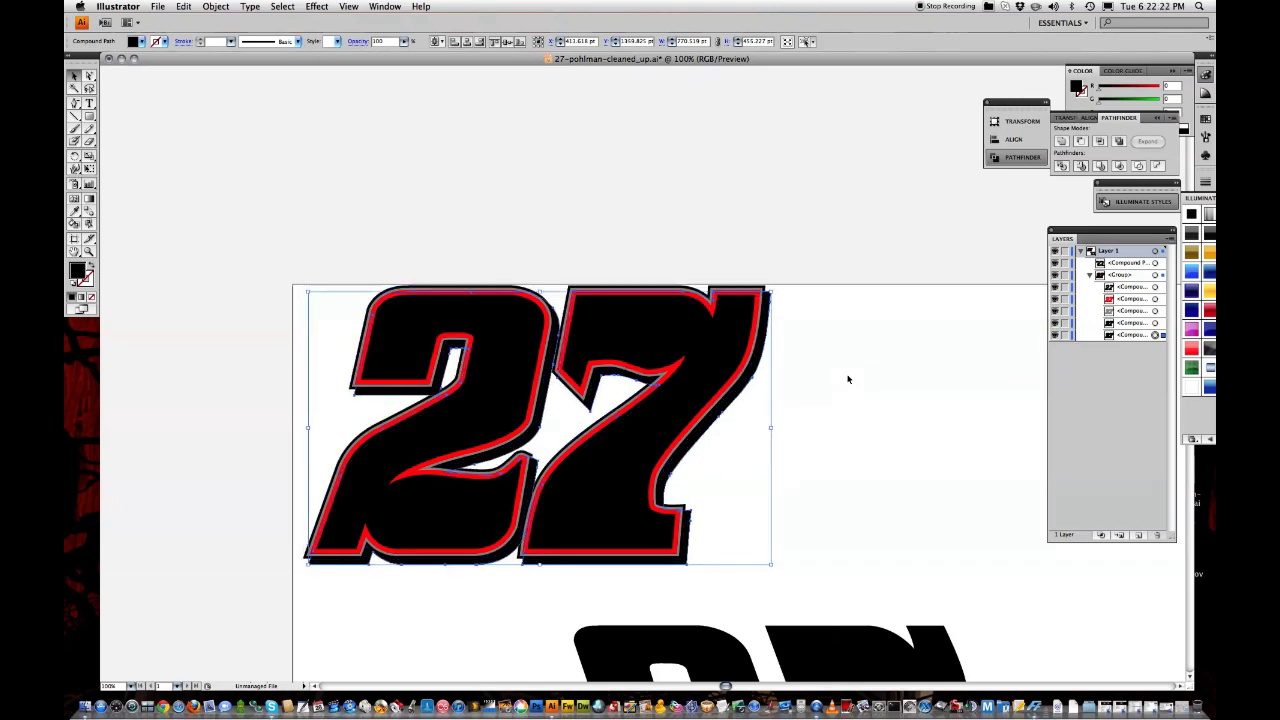
pyautogui.press('Left')
pyautogui.press('Up')
pyautogui.press('Up')
pyautogui.press('Left')
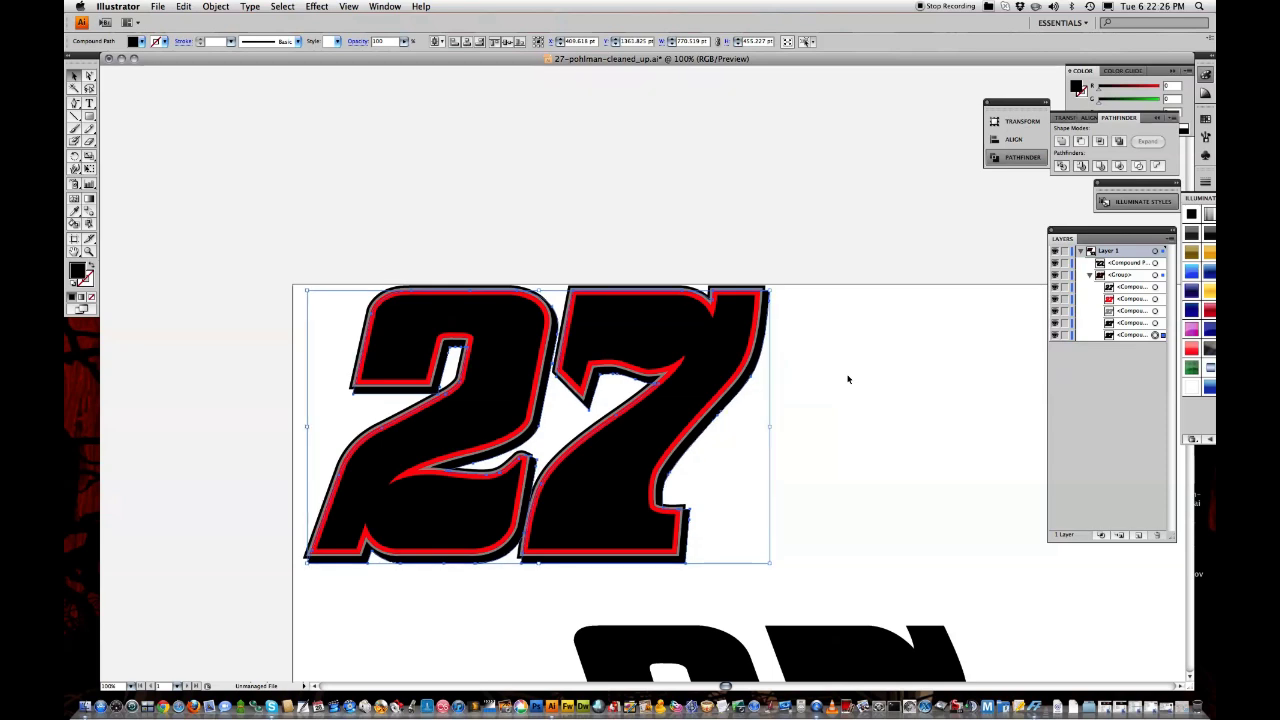
pyautogui.press('Right')
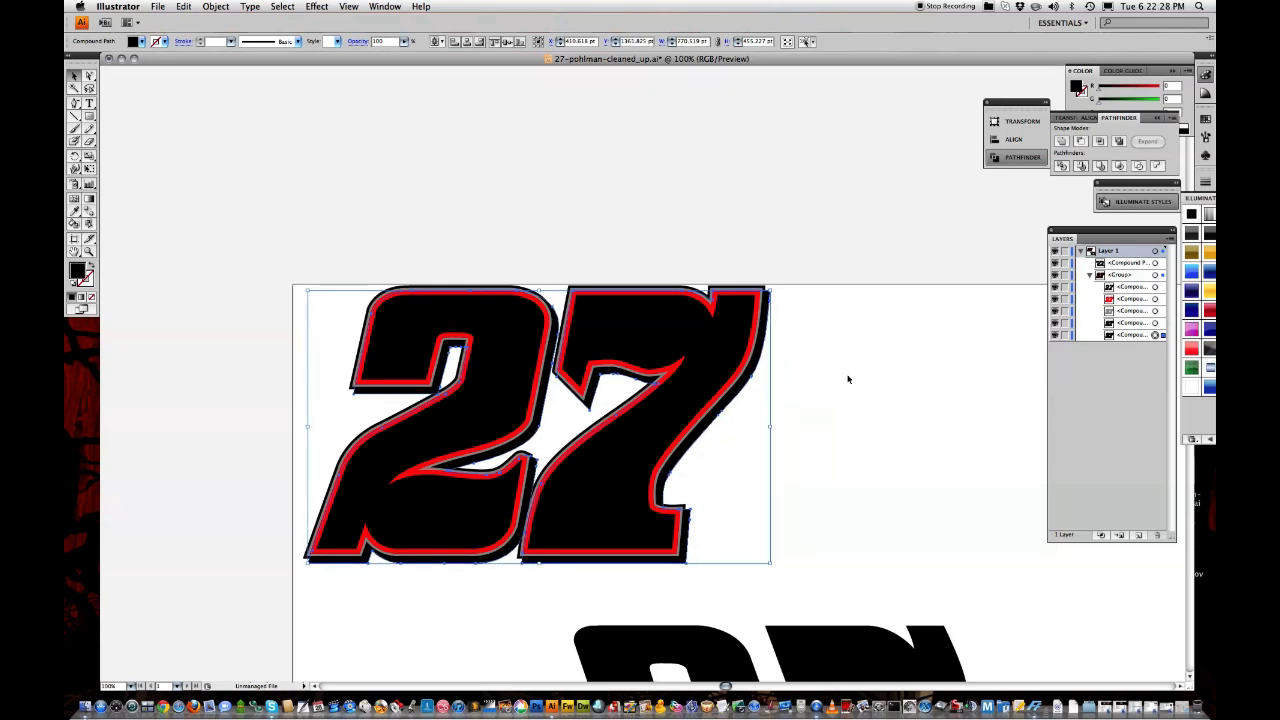
pyautogui.click(848, 379)
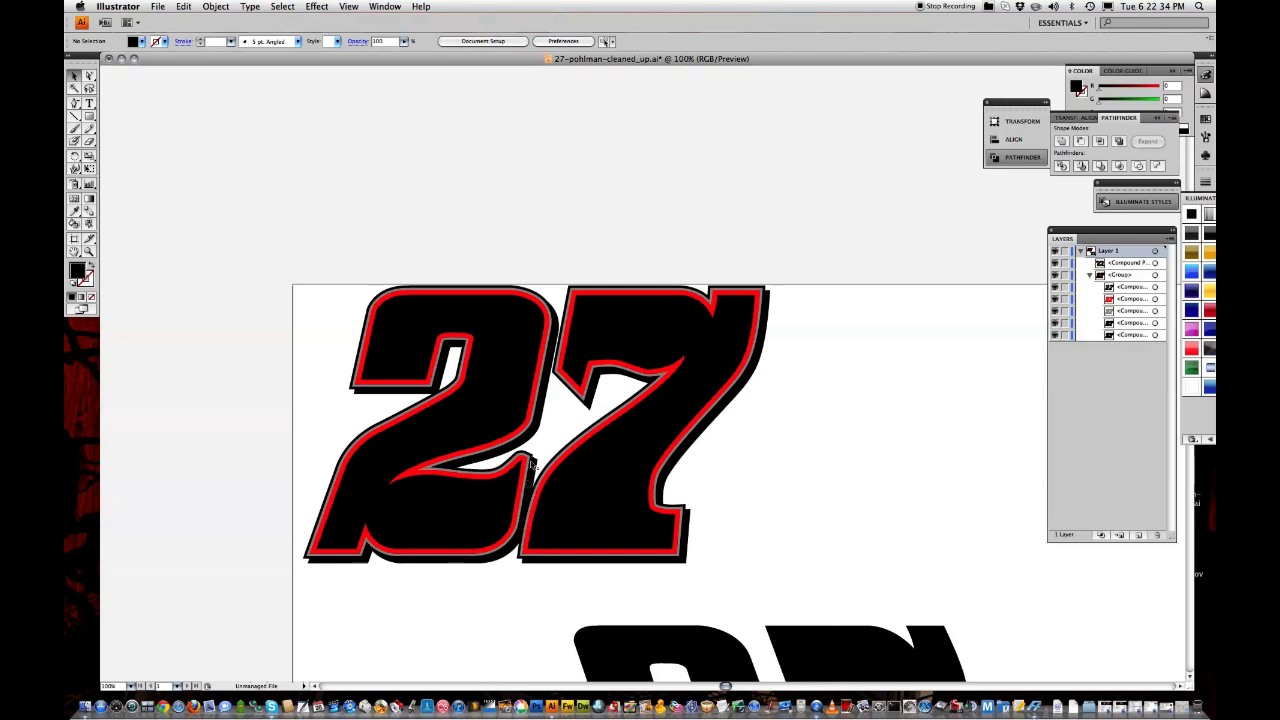
pyautogui.click(1155, 323)
pyautogui.keyDown('shift'); pyautogui.click(1155, 335); pyautogui.keyUp('shift')
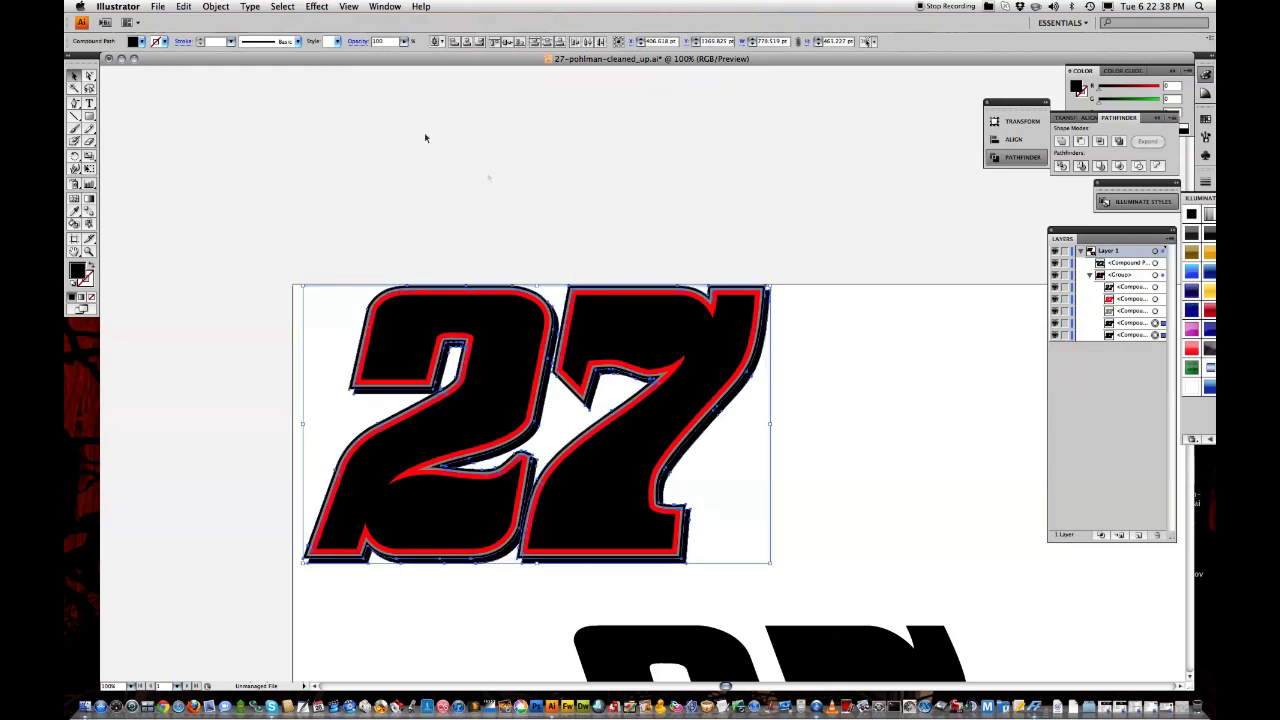
pyautogui.click(213, 6)
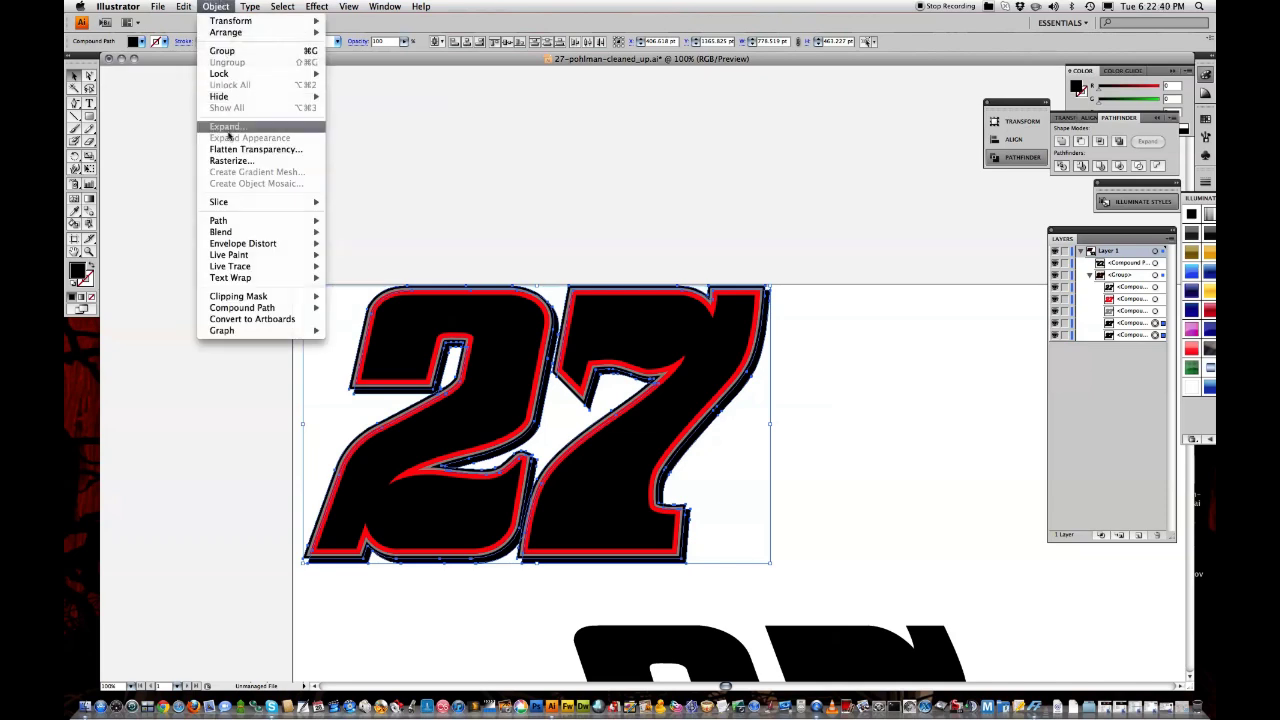
pyautogui.moveTo(250, 310)
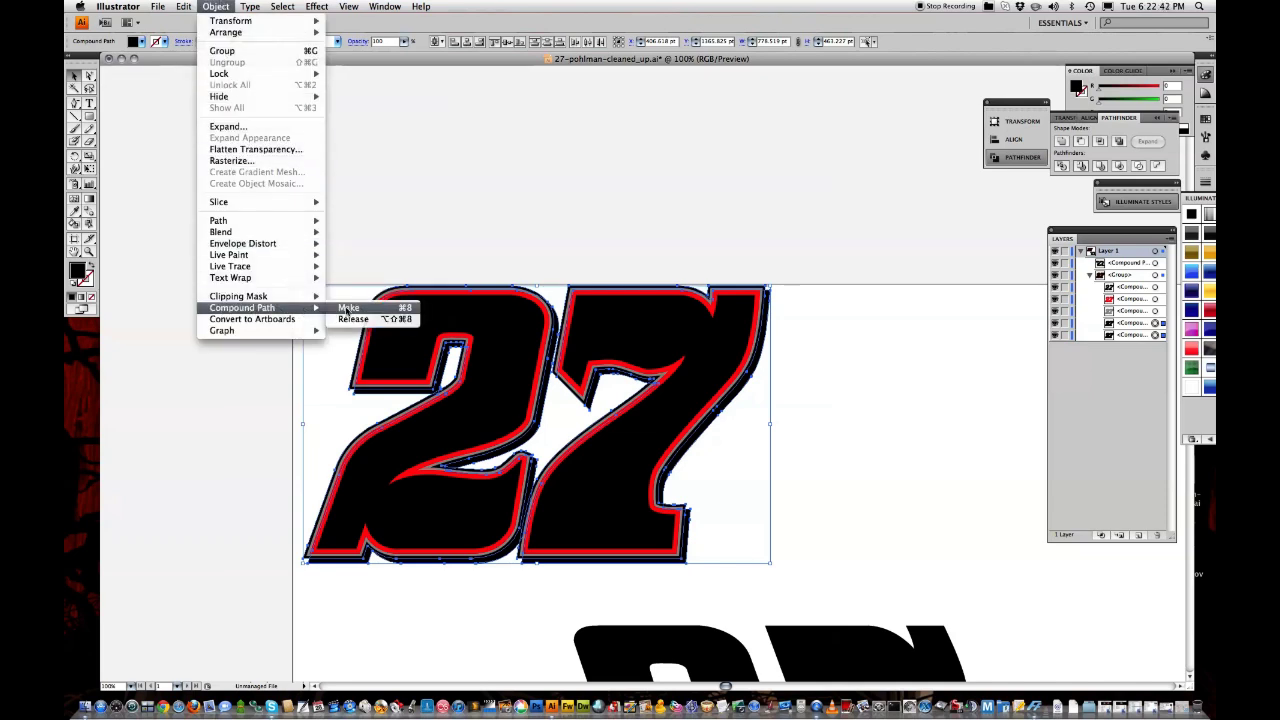
pyautogui.click(348, 308)
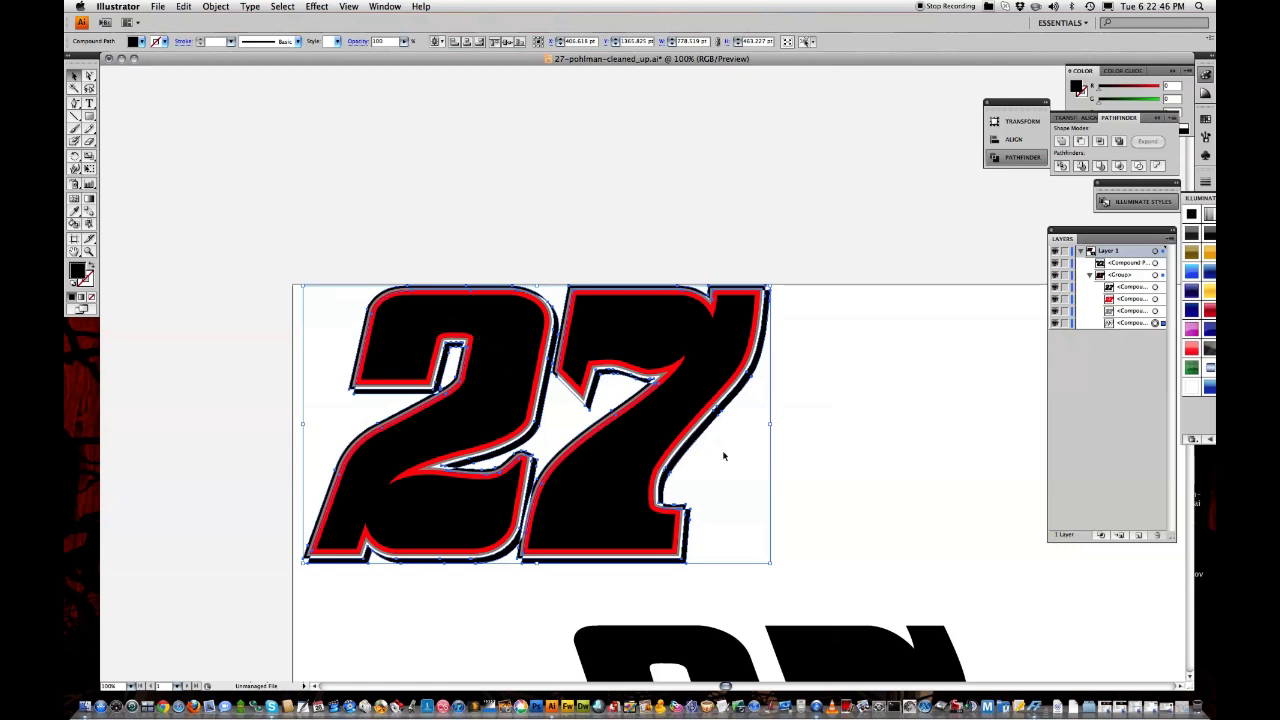
pyautogui.click(185, 6)
pyautogui.click(188, 22)
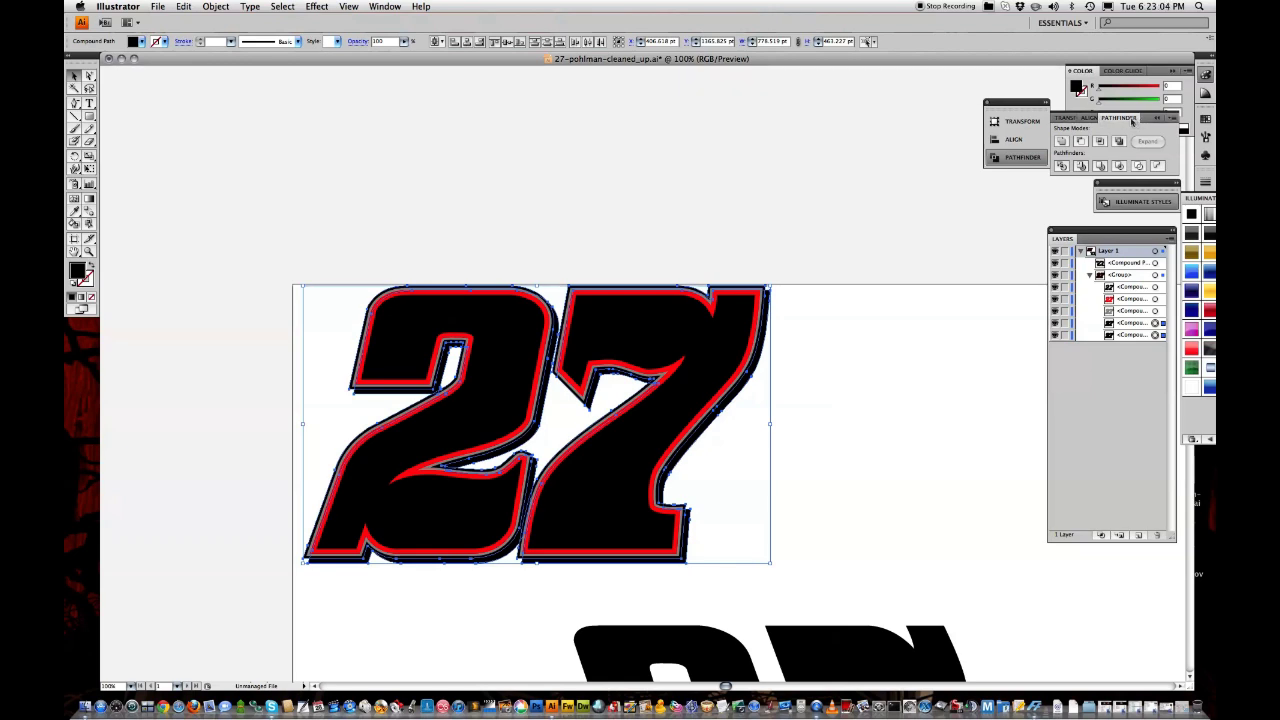
# - Merge the black drop shadow and black outline behind the 27 with Pathfinder Unite, then deselect
pyautogui.click(1022, 157)
pyautogui.click(1022, 157)
pyautogui.click(1022, 157)
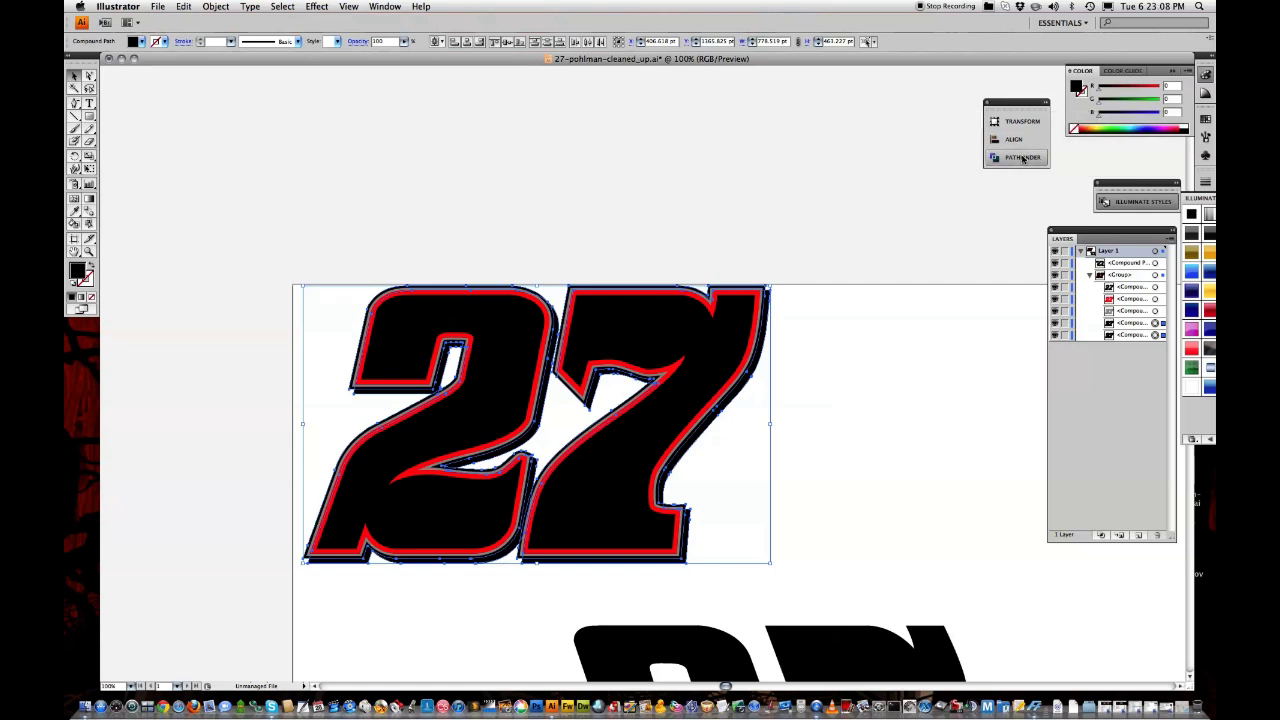
pyautogui.click(1022, 157)
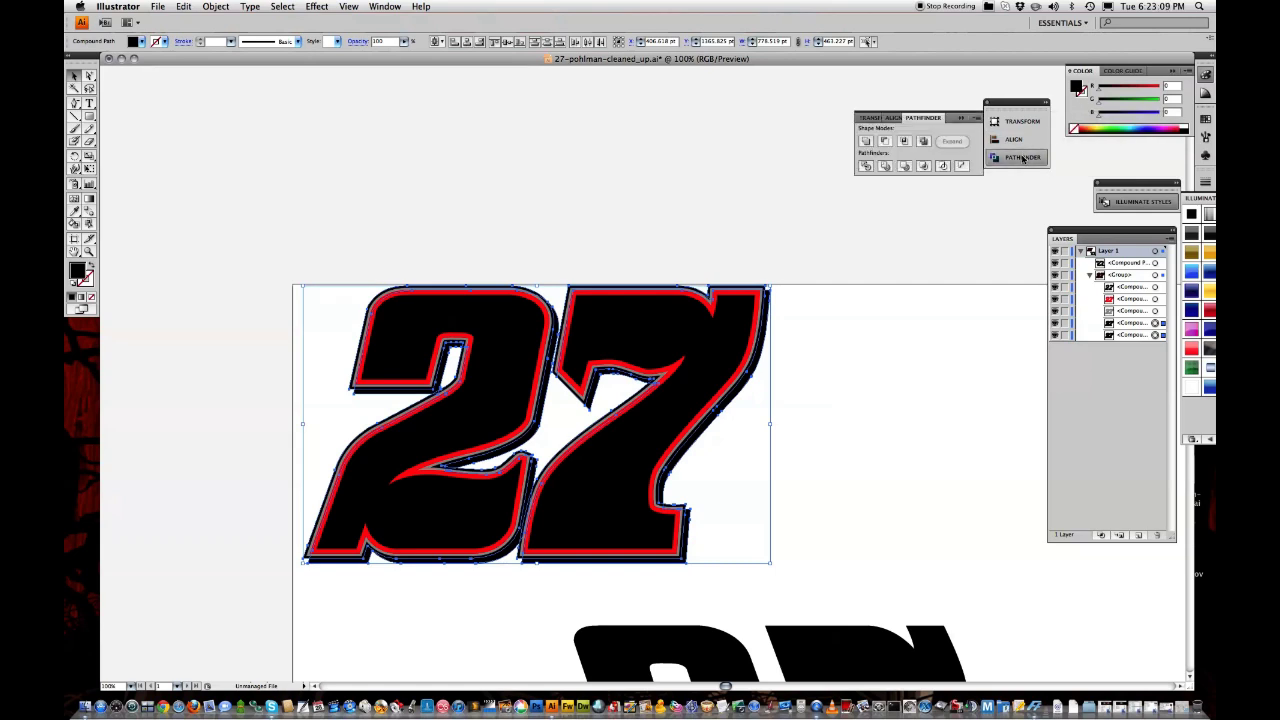
pyautogui.click(866, 143)
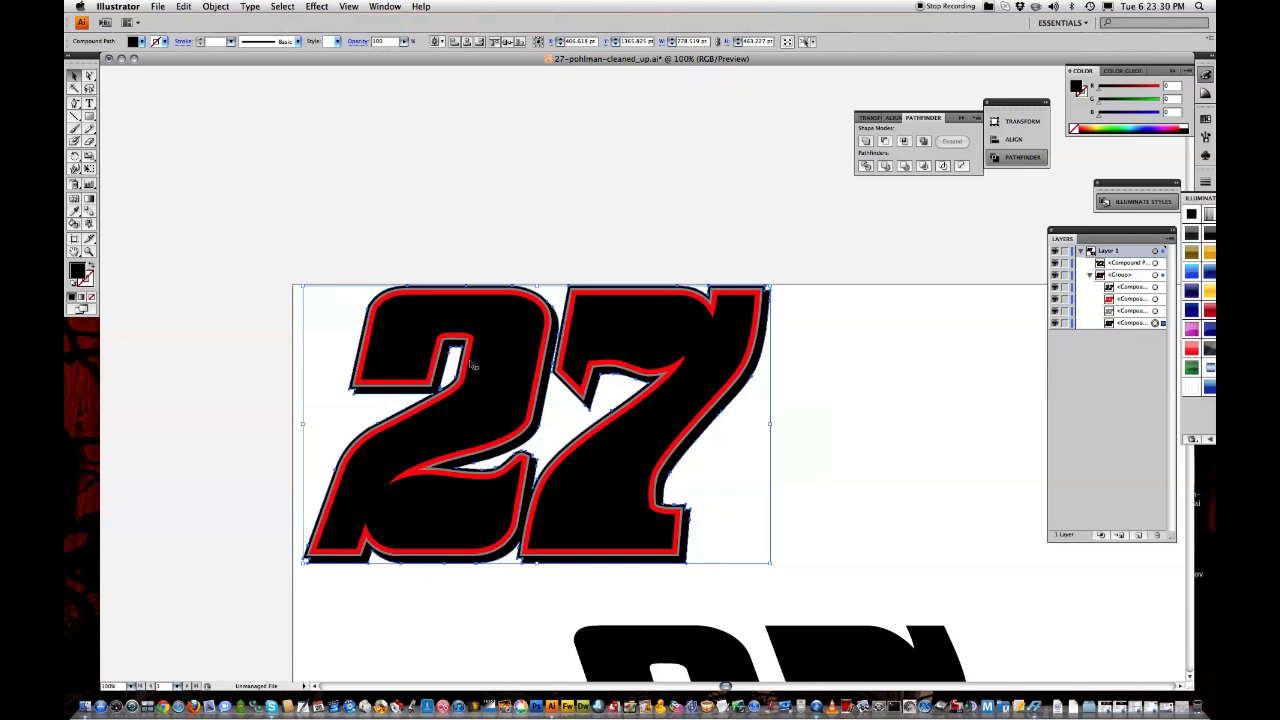
pyautogui.click(947, 323)
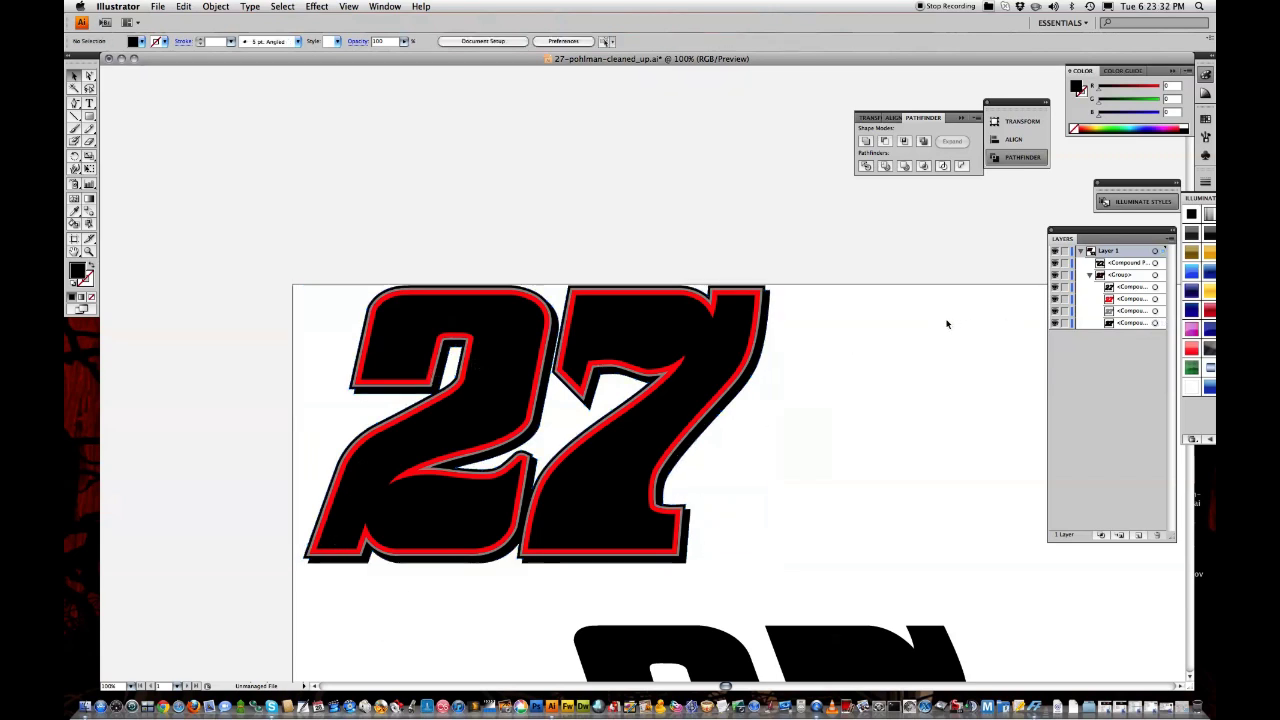
pyautogui.click(767, 293)
pyautogui.click(781, 302)
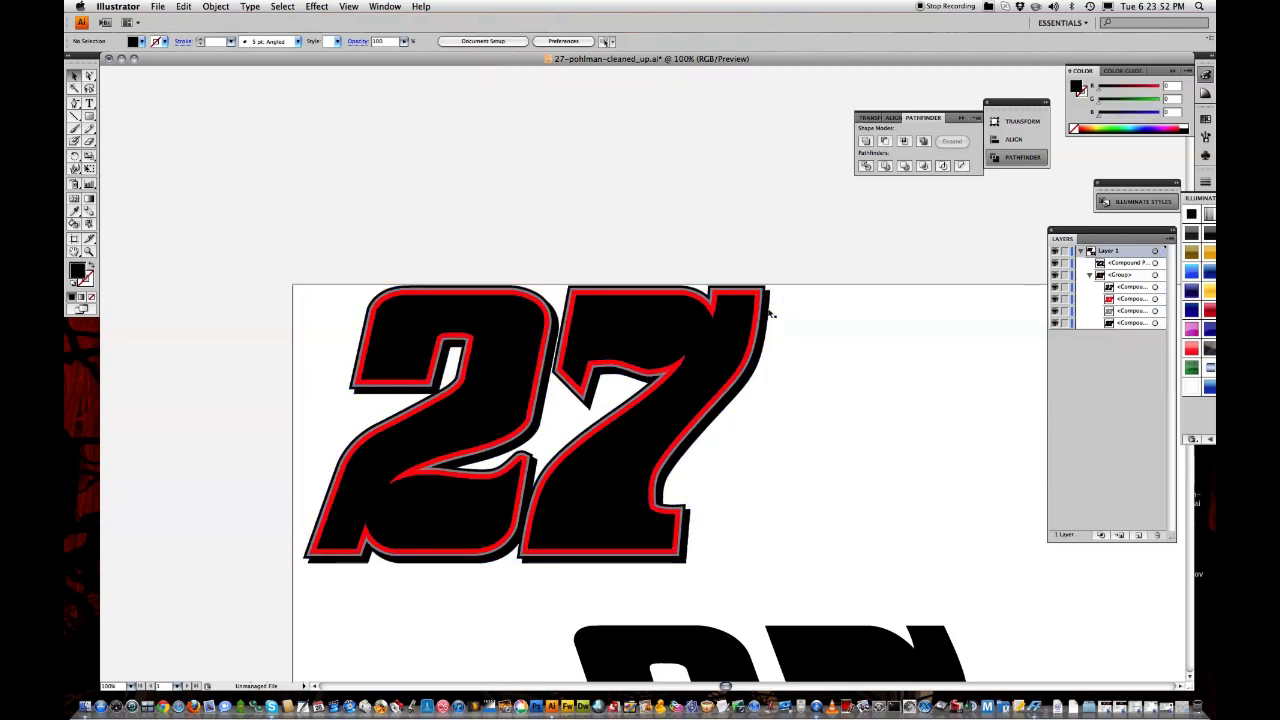
pyautogui.click(768, 313)
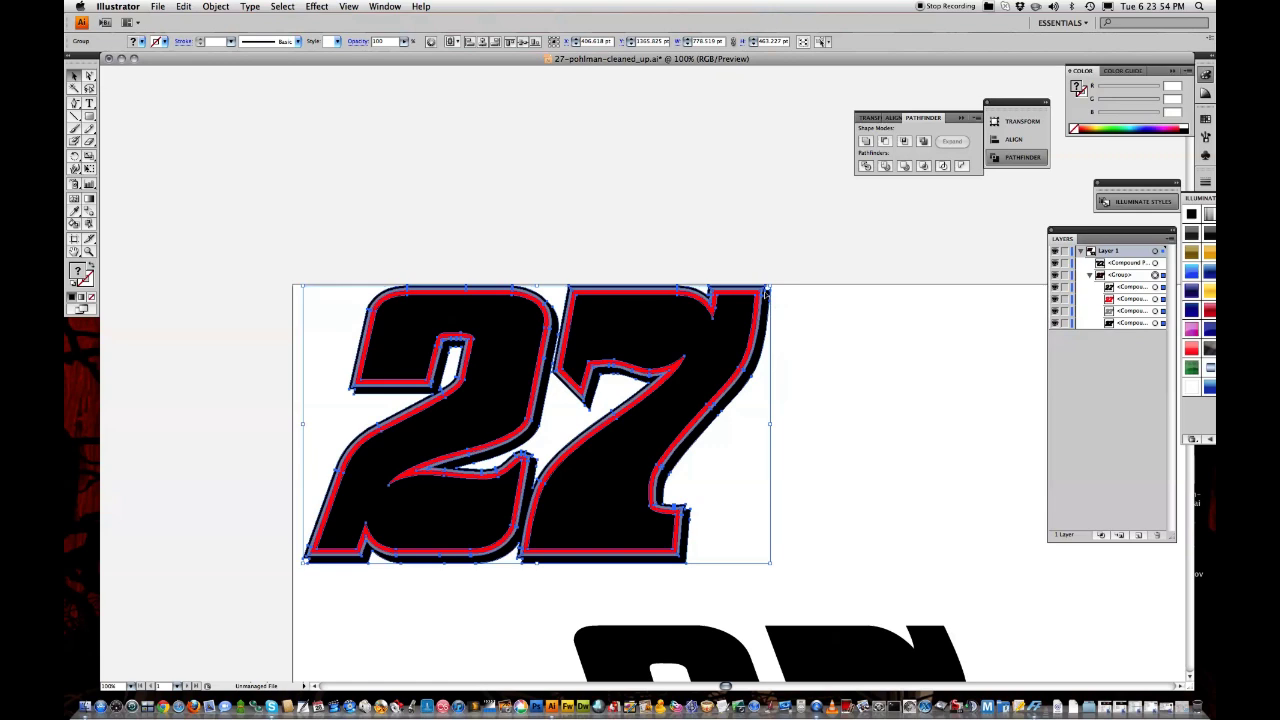
pyautogui.click(1155, 324)
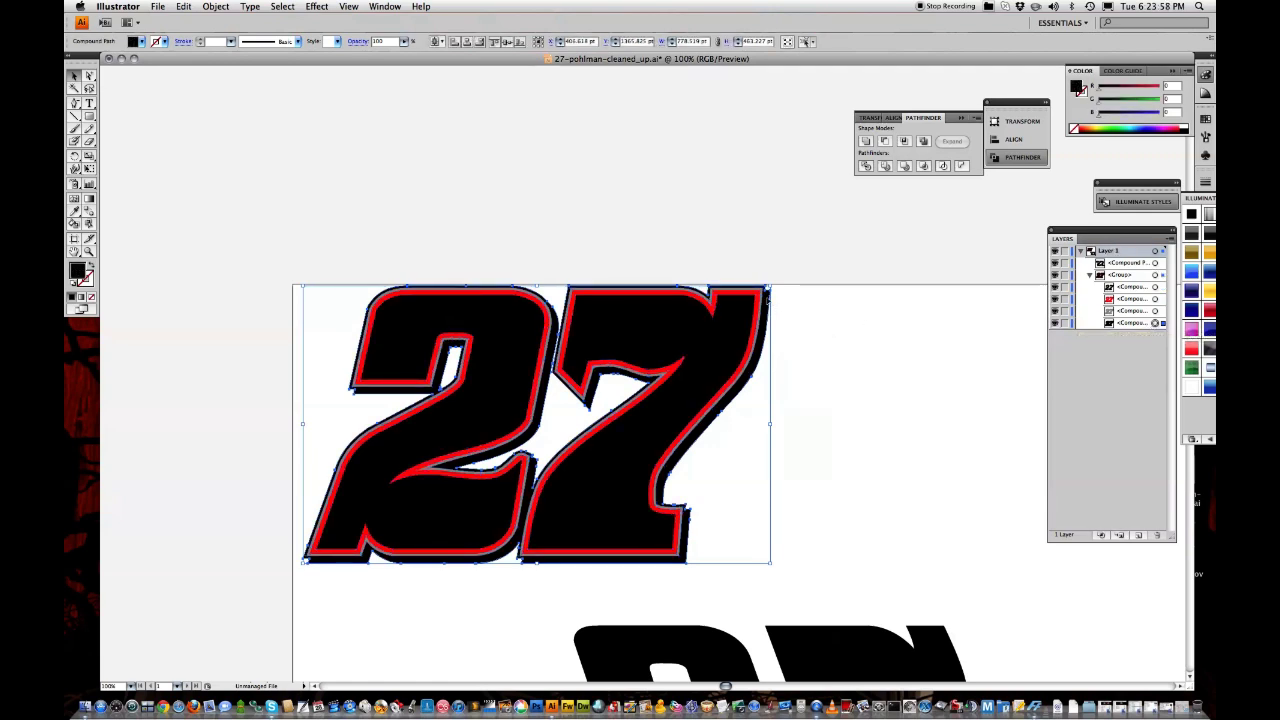
pyautogui.click(76, 106)
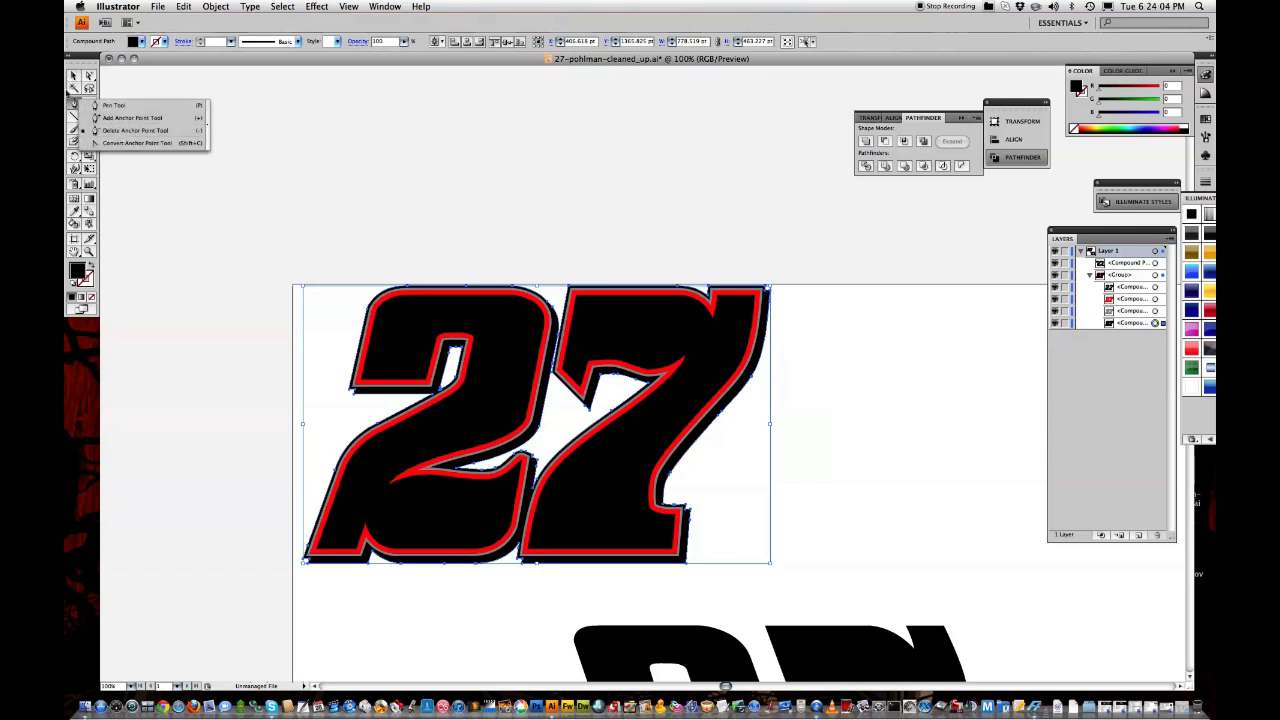
pyautogui.click(70, 102)
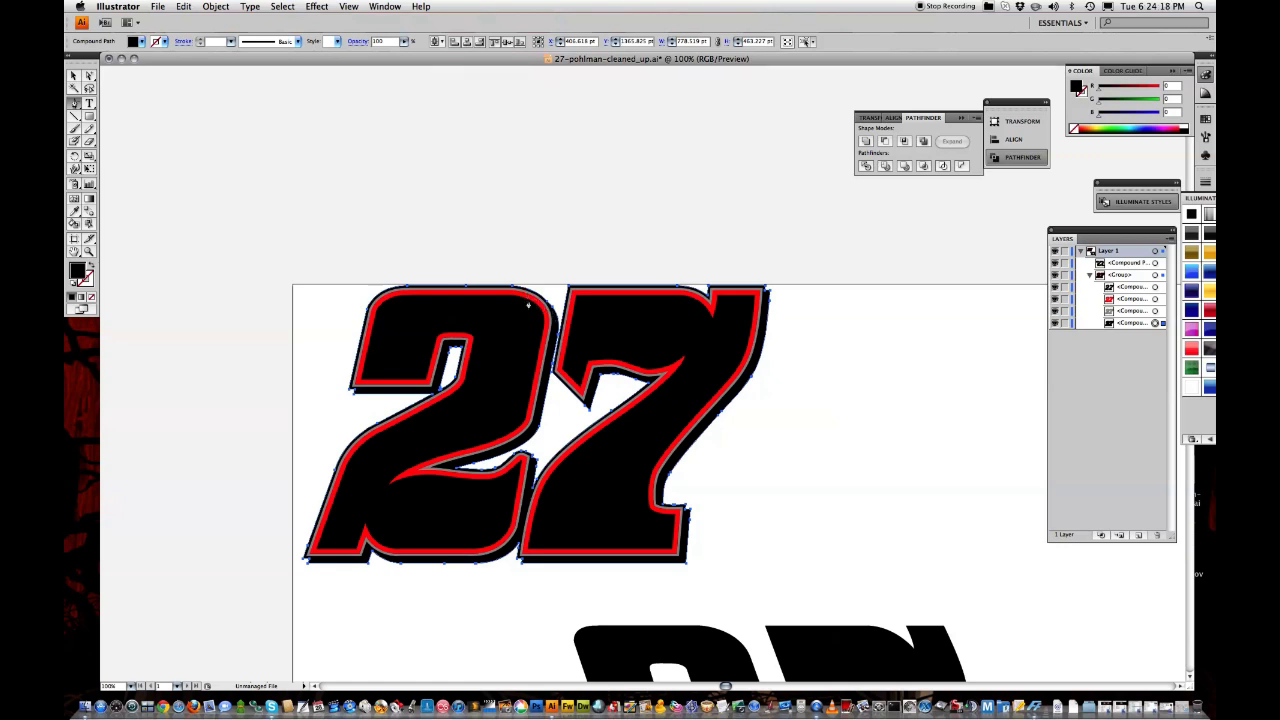
pyautogui.press('v')
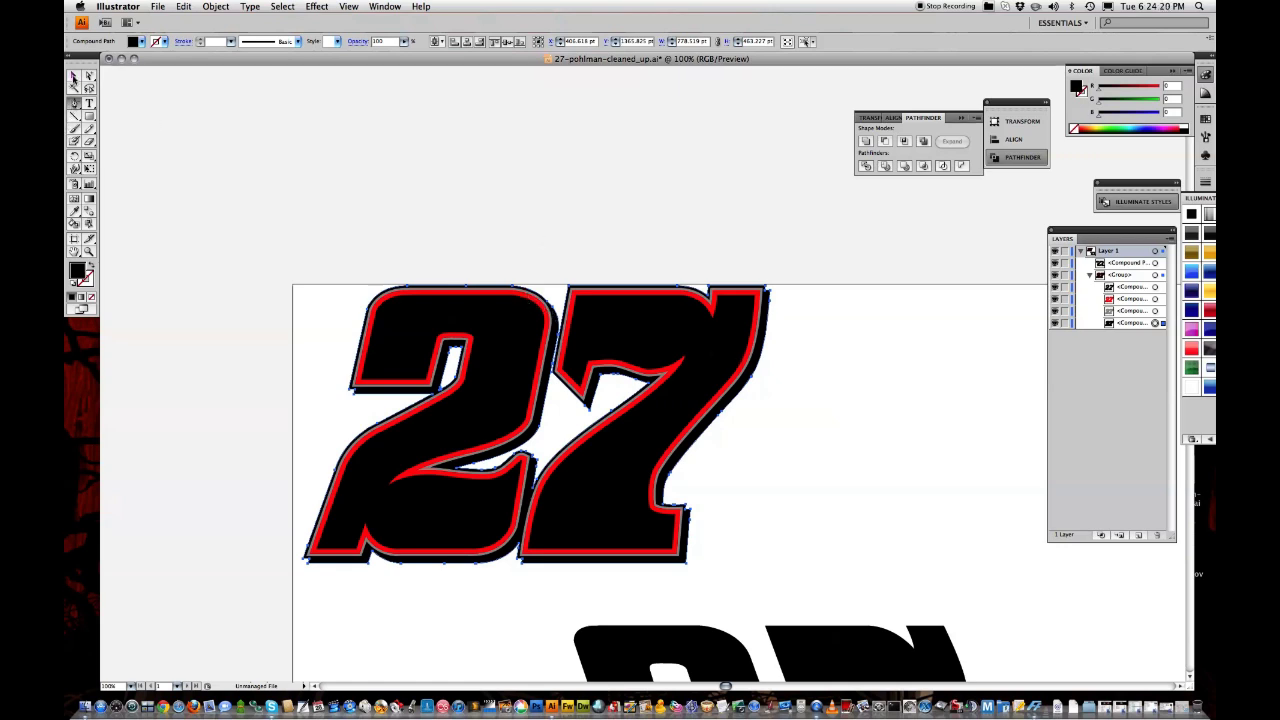
pyautogui.click(885, 434)
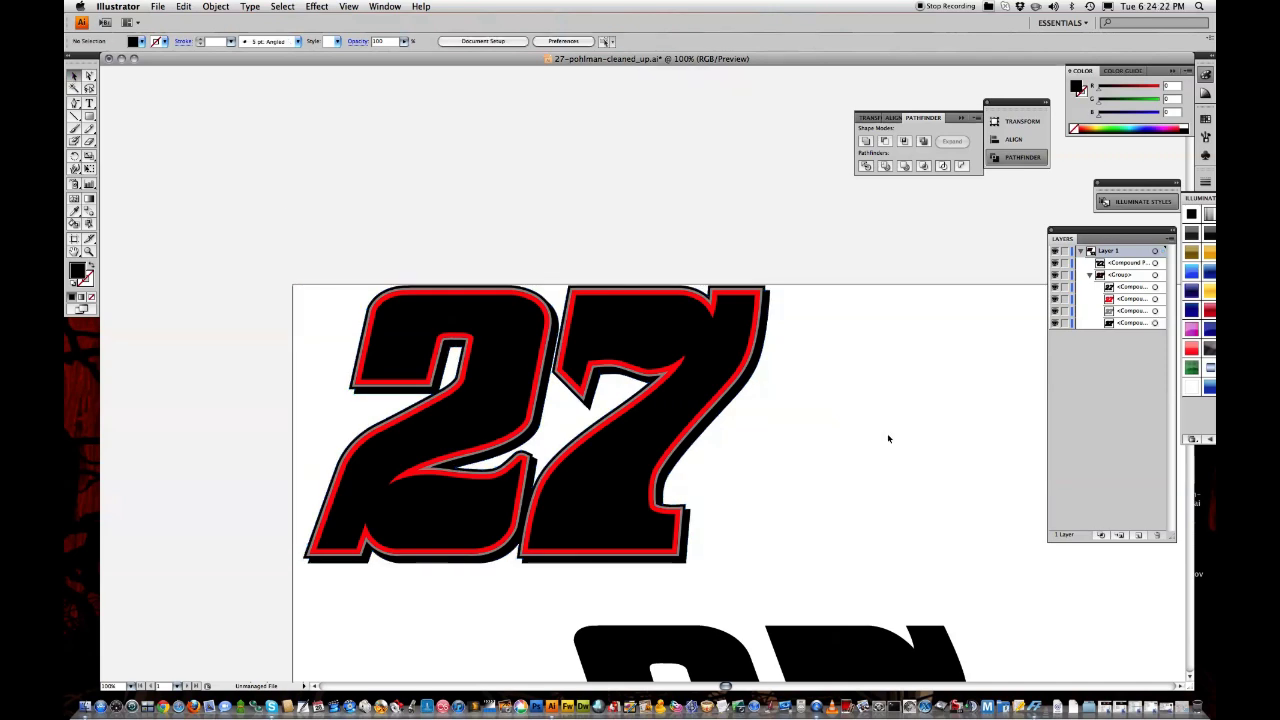